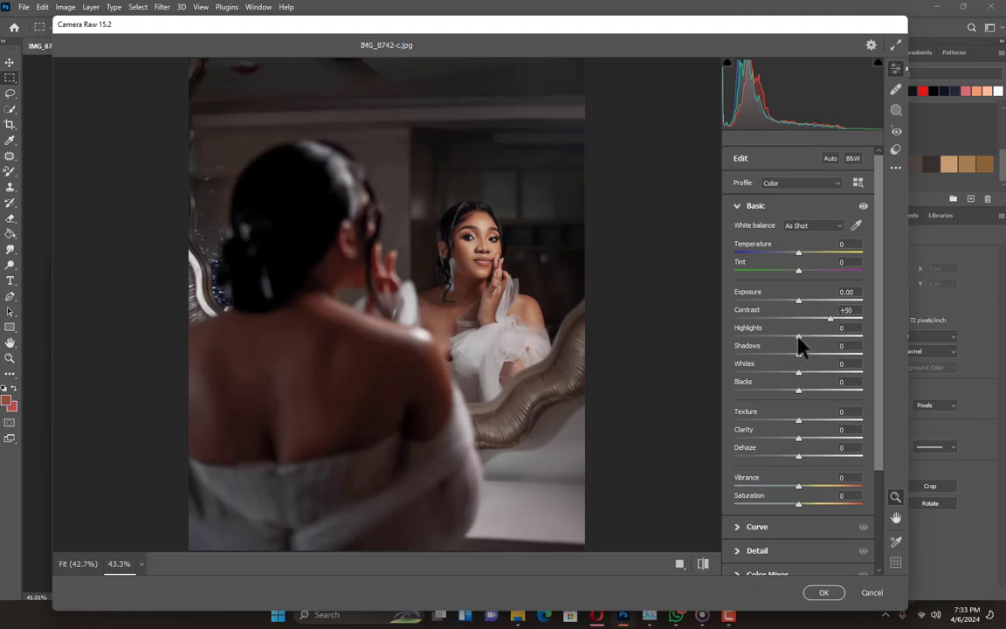
Step: Set the photo's Highlights to +27, Shadows to -35 and Whites to +27, and compare it with the original
mouse_move(800, 339)
mouse_down()
mouse_move(831, 337)
mouse_move(802, 337)
mouse_move(816, 337)
mouse_up()
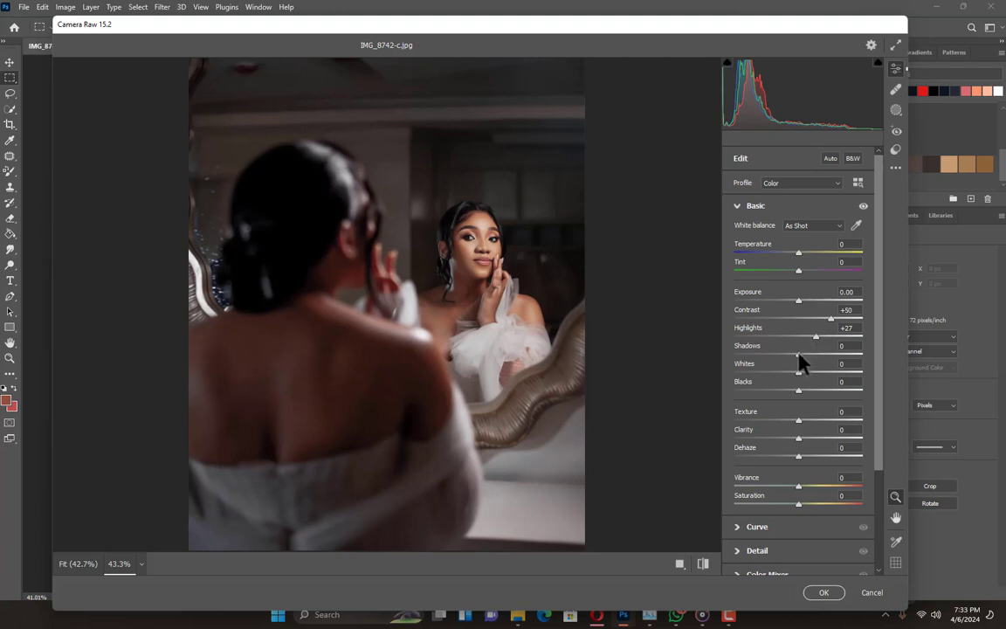
drag(799, 354, 777, 362)
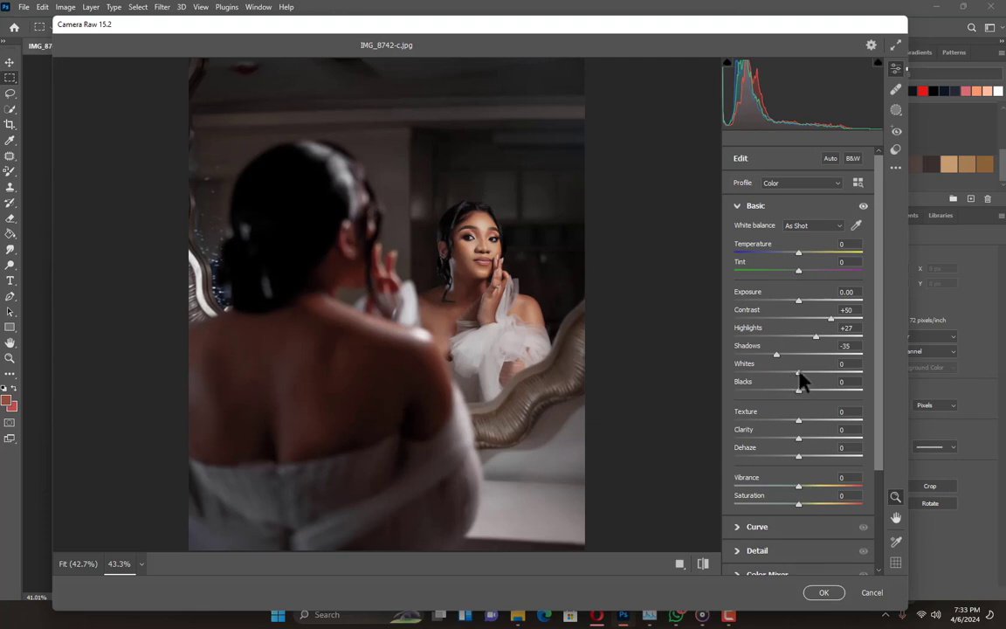
mouse_move(798, 372)
mouse_down()
mouse_move(827, 366)
mouse_move(817, 370)
mouse_up()
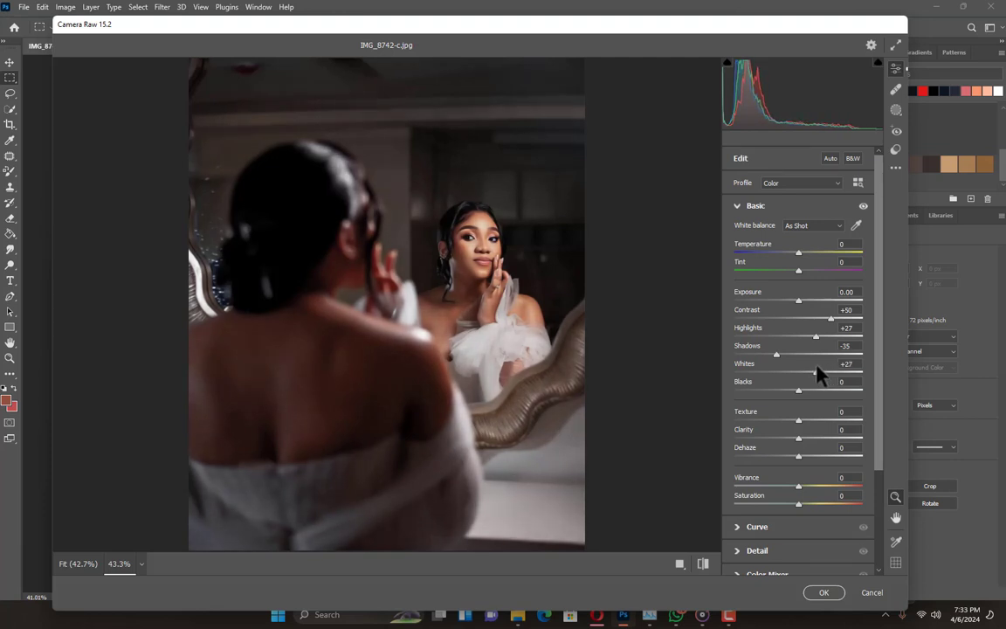
click(704, 565)
click(704, 565)
Step: Set Blacks to -52, Shadows to +5 and Whites to +22, and compare the photo with the original
drag(801, 390, 769, 394)
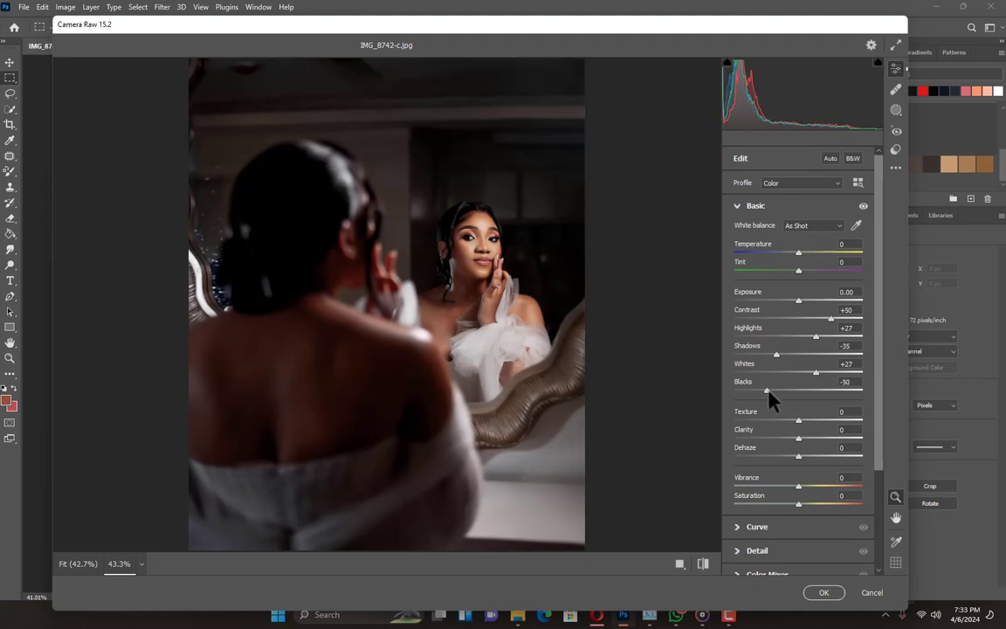
drag(782, 354, 804, 351)
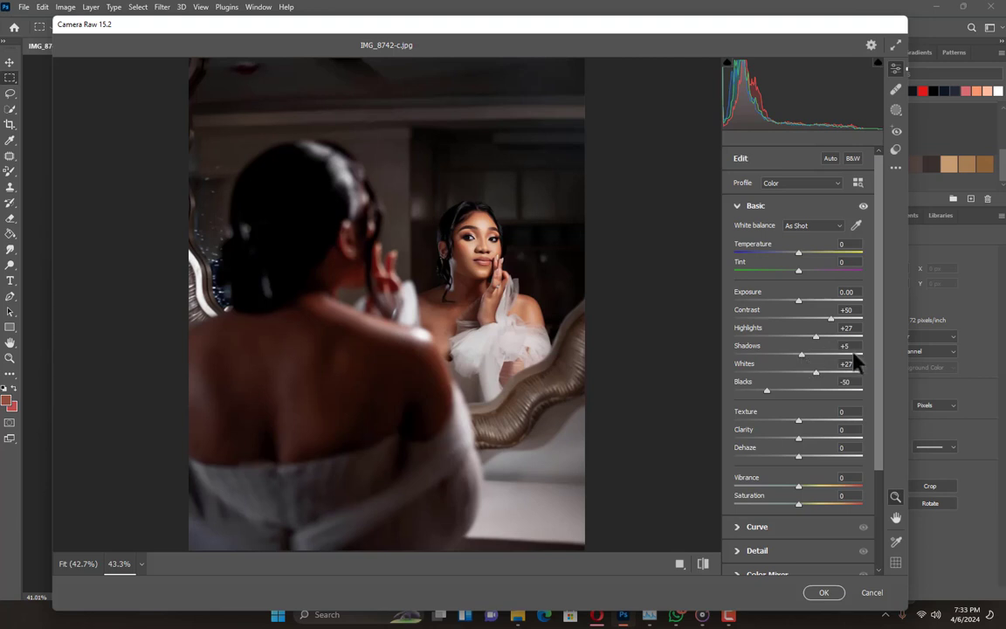
drag(769, 391, 766, 391)
drag(817, 371, 815, 371)
click(703, 566)
click(702, 566)
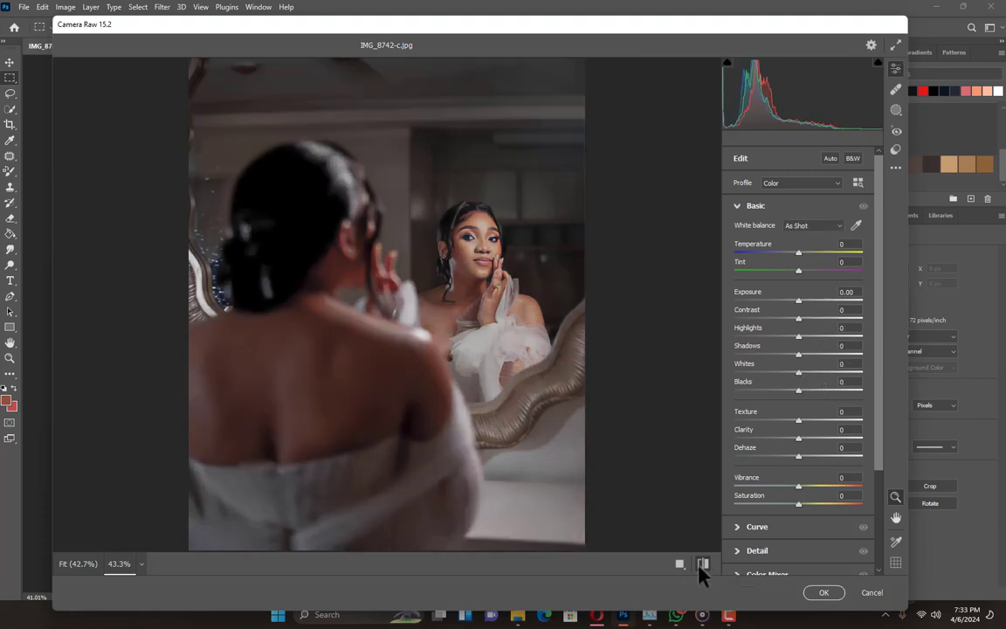
scroll(420, 303, down, 4)
scroll(370, 365, up, 4)
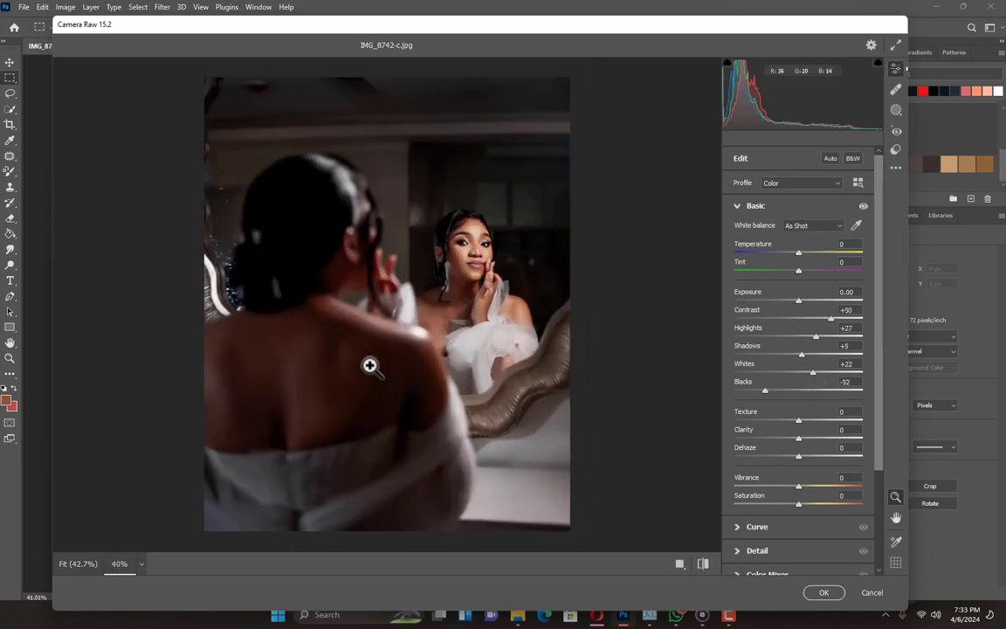
Step: Raise the reds' saturation slightly in the Color Mixer and set their luminance to +2
scroll(759, 312, down, 3)
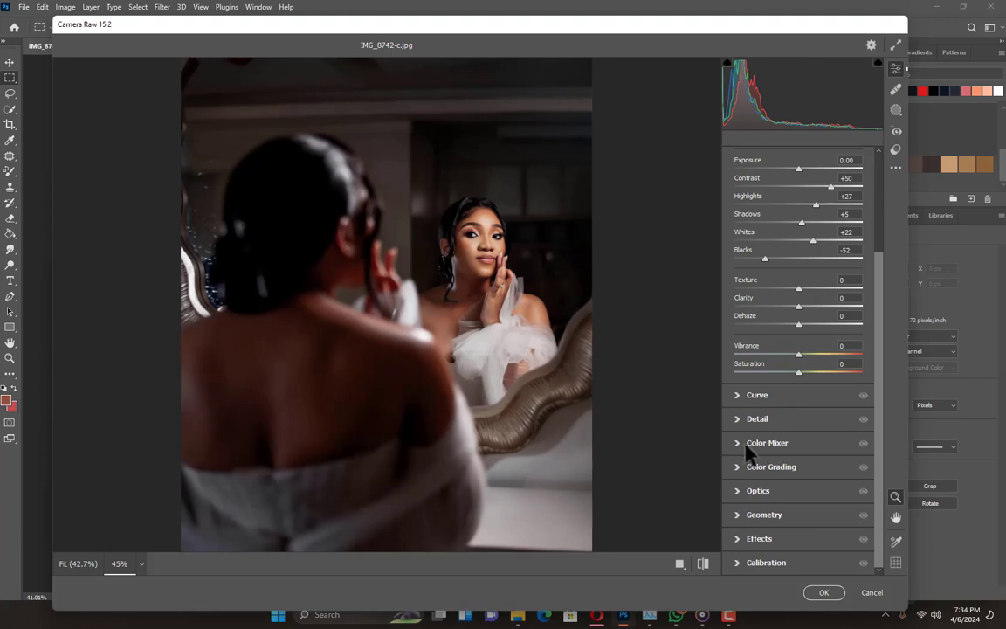
click(796, 443)
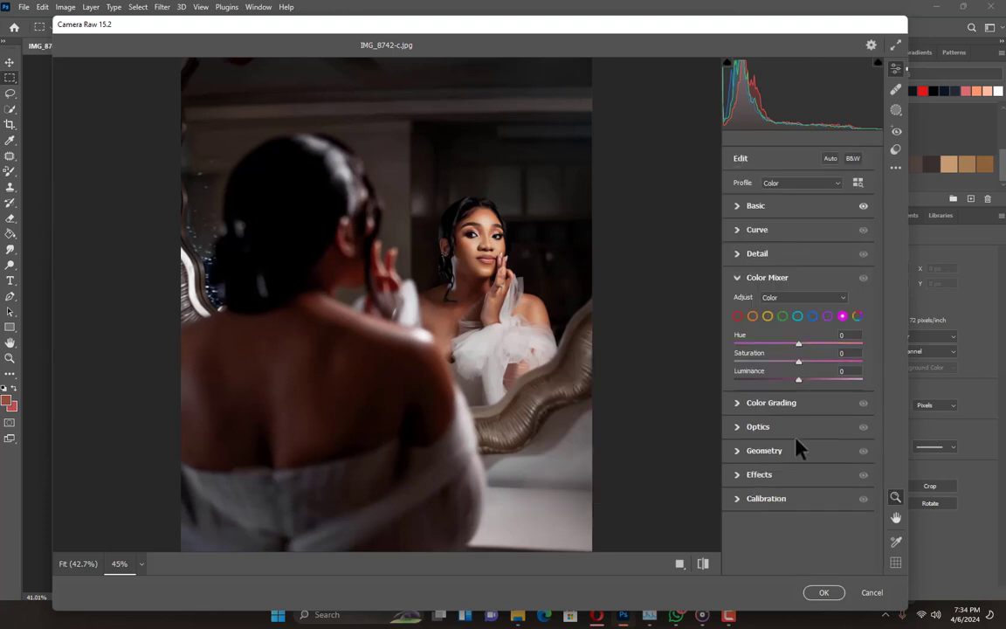
click(738, 316)
drag(798, 362, 826, 354)
scroll(483, 254, up, 1)
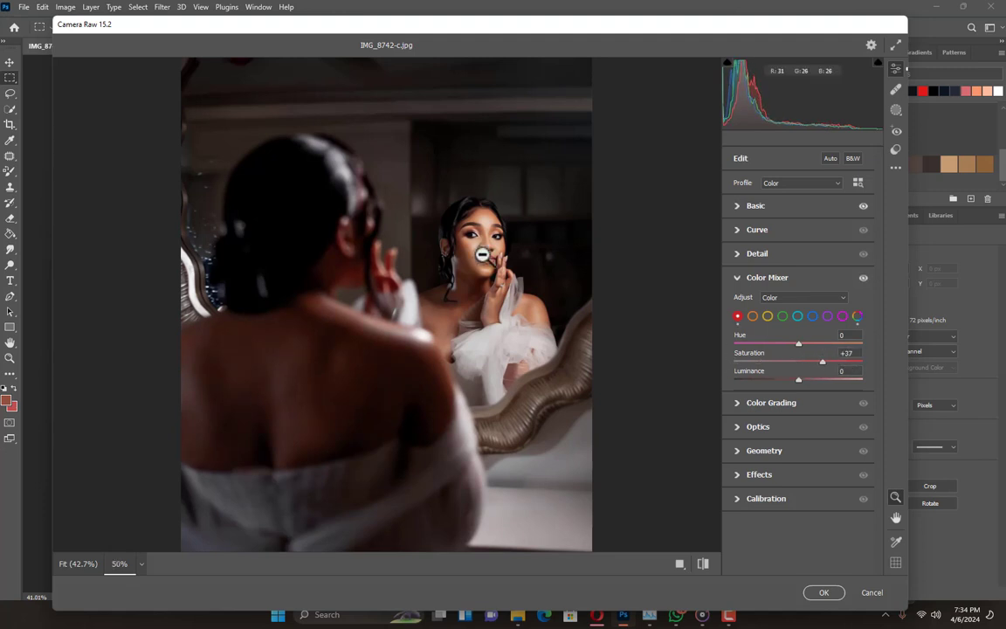
scroll(441, 246, down, 1)
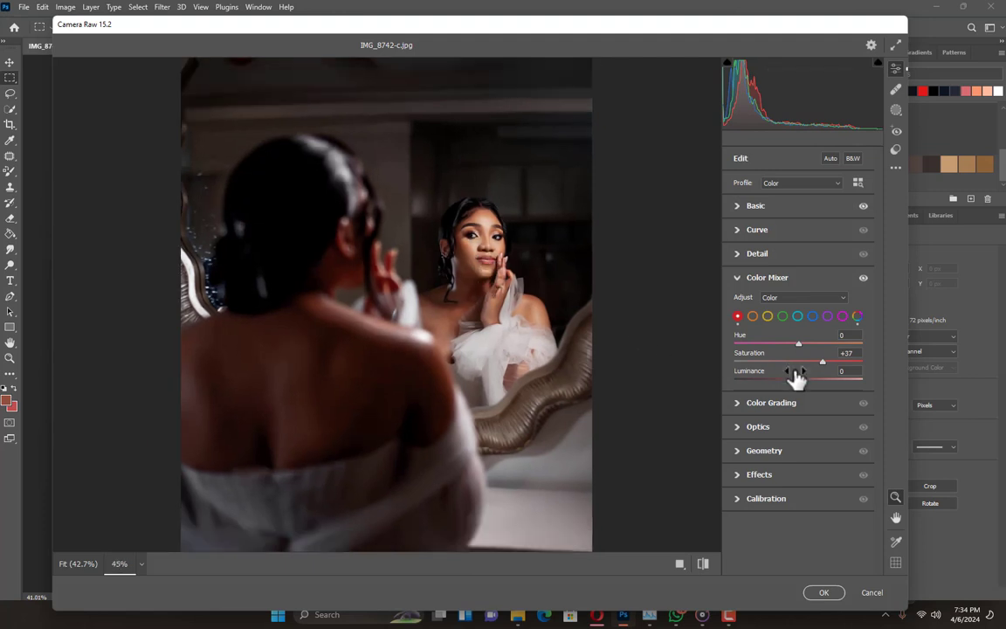
drag(836, 374, 813, 358)
click(801, 361)
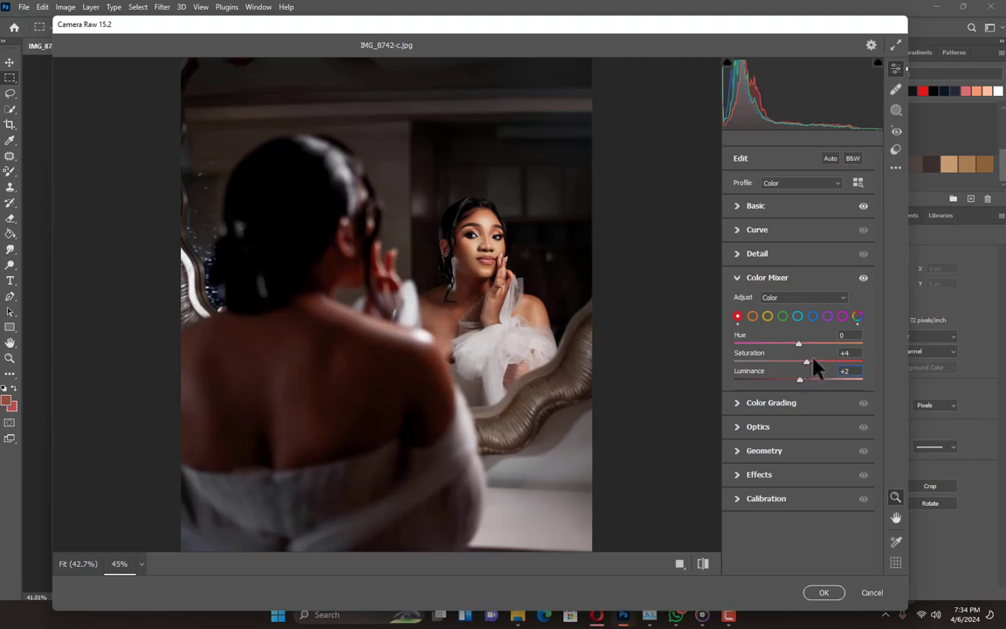
Step: Set the oranges' hue to -16 and saturation to +22 in the Color Mixer, and compare the photo with the original
click(752, 316)
drag(826, 342, 799, 343)
drag(797, 340, 791, 341)
drag(799, 362, 821, 367)
click(704, 564)
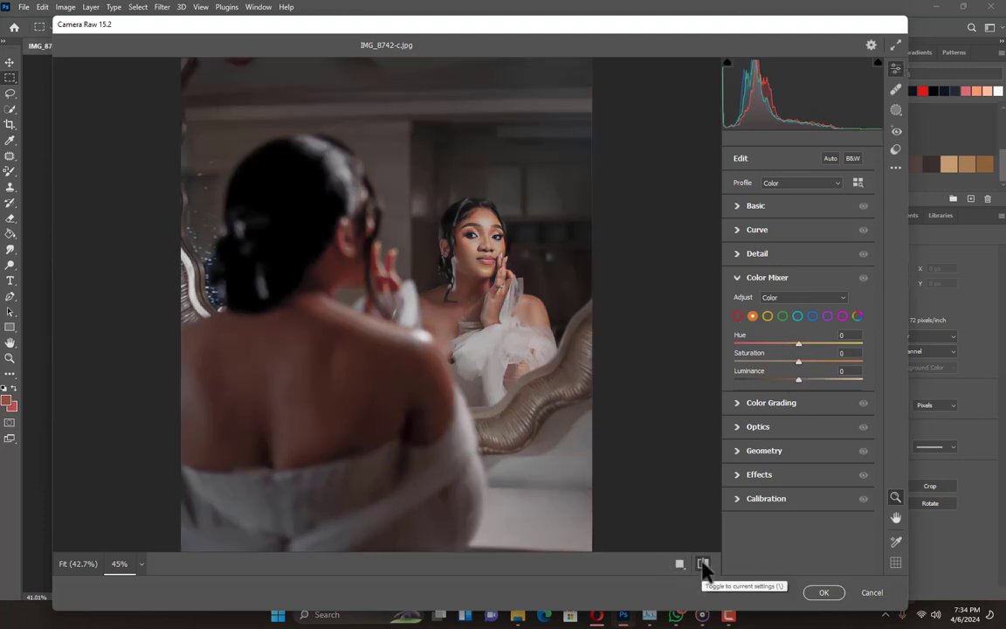
click(704, 565)
scroll(515, 349, down, 3)
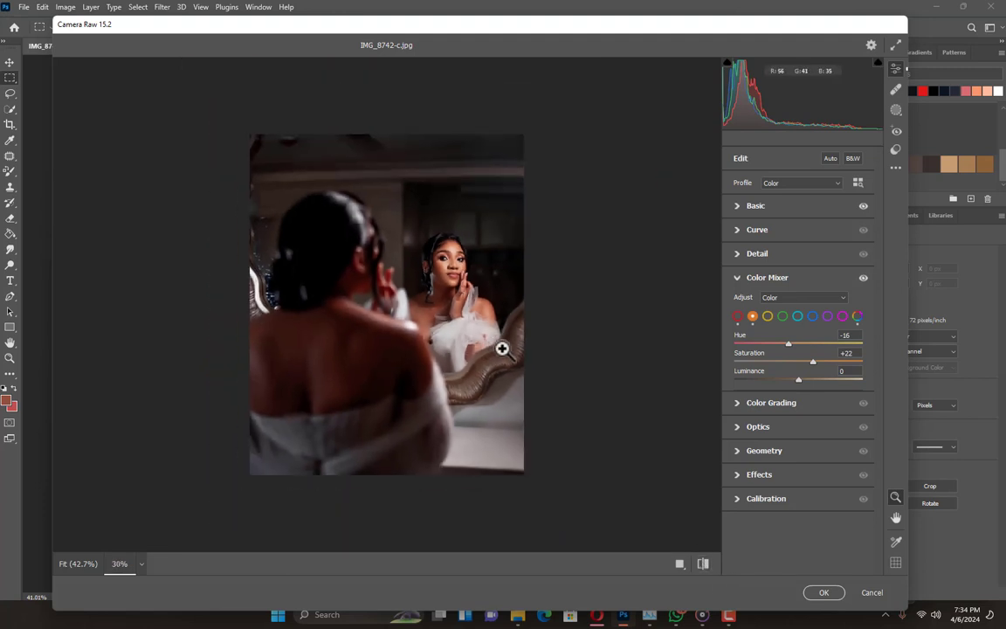
scroll(405, 354, up, 2)
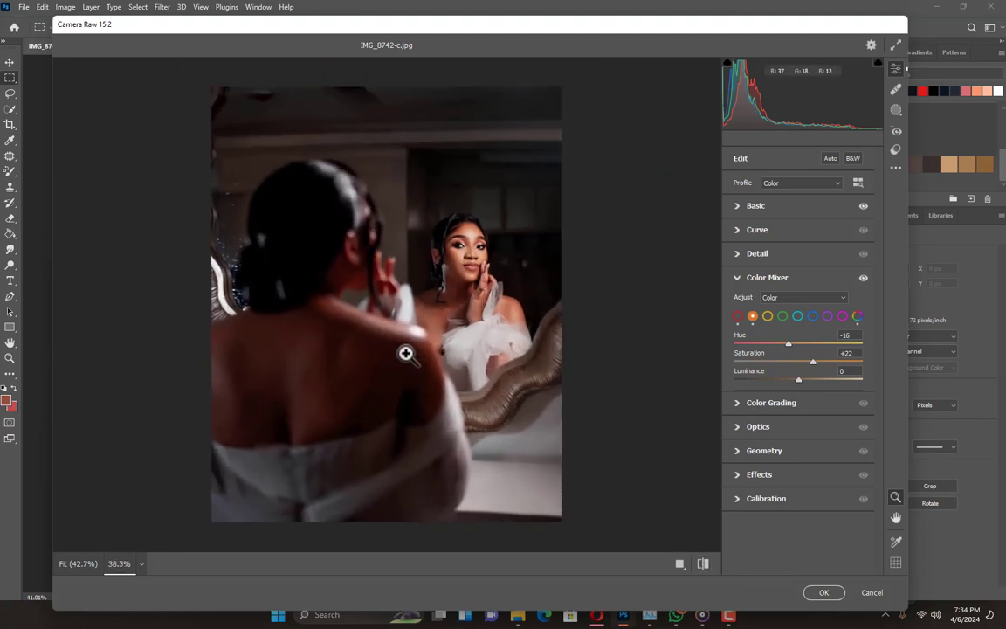
Step: Set the yellows' hue to +56 and adjust their saturation in the Color Mixer, and set the greens' hue to -4
click(769, 316)
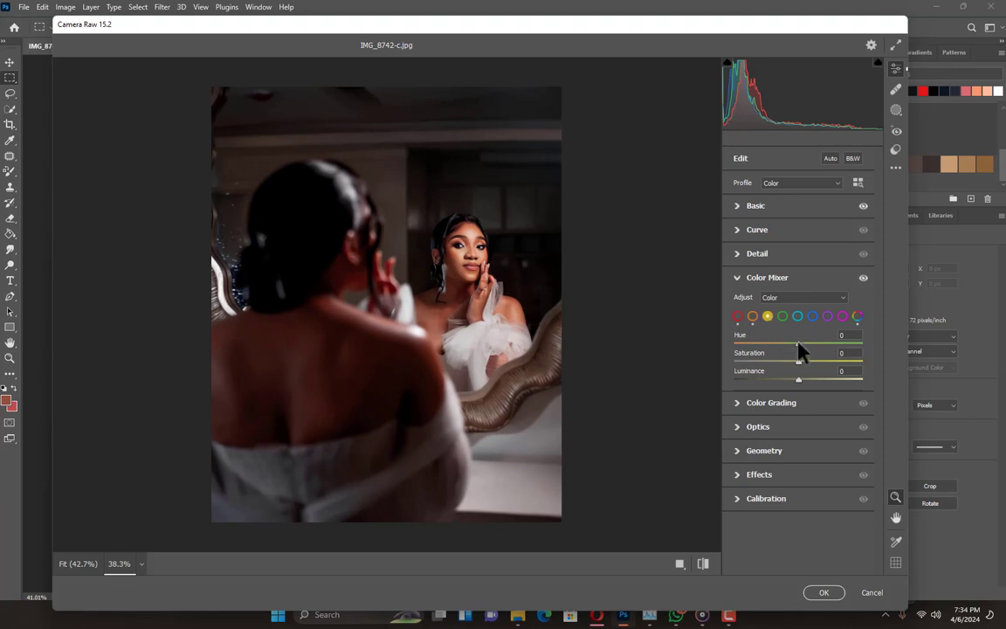
drag(797, 343, 848, 342)
drag(757, 346, 906, 335)
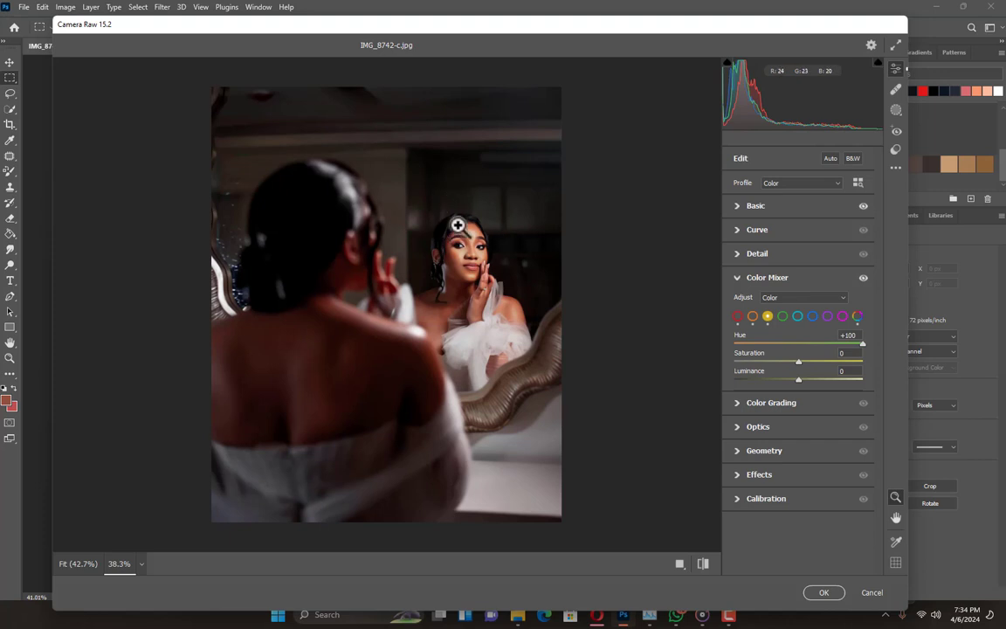
drag(807, 343, 842, 332)
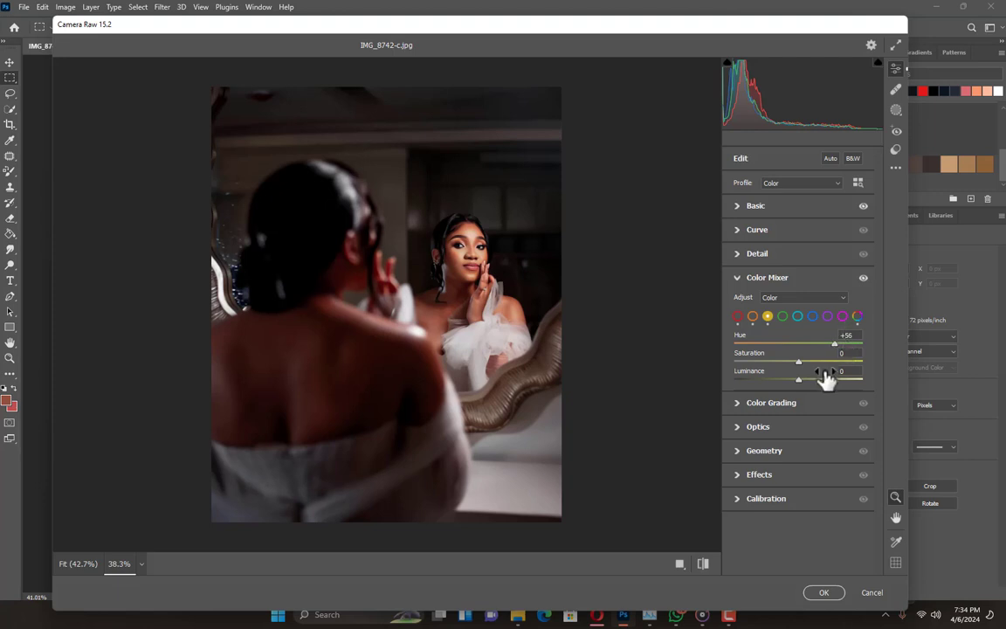
drag(812, 359, 831, 346)
drag(821, 369, 773, 354)
click(783, 317)
drag(800, 345, 800, 371)
Step: Adjust the aquas in the Color Mixer and shift the blues' hue towards purple
click(797, 315)
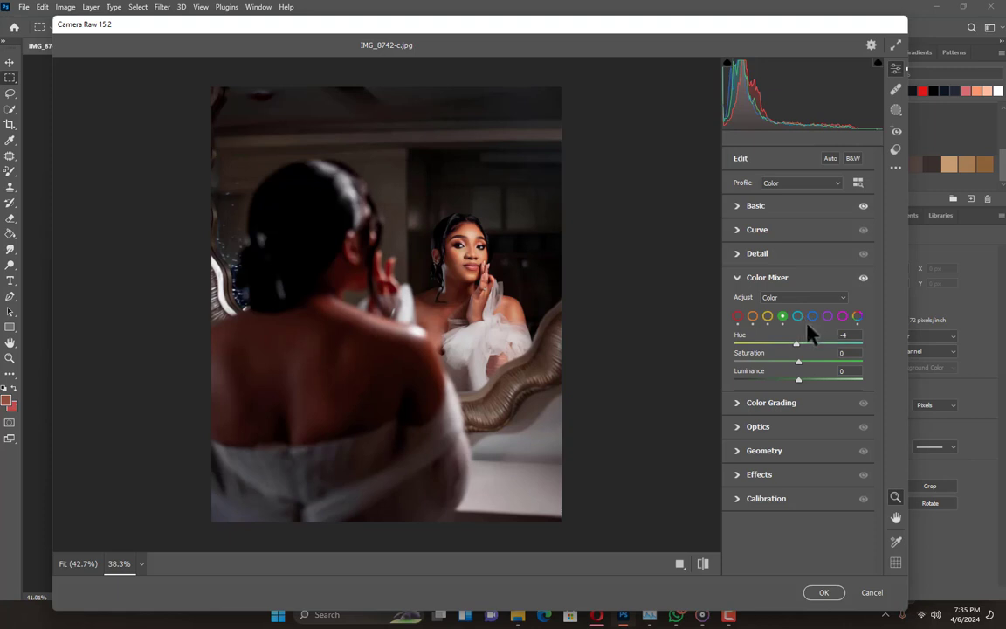
drag(798, 353, 757, 364)
click(813, 316)
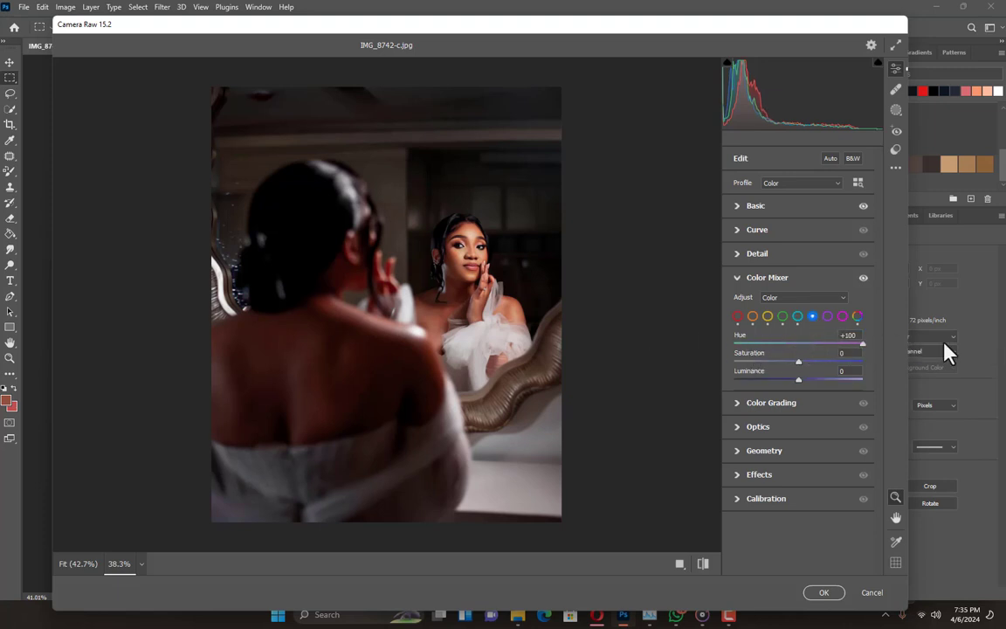
drag(846, 343, 827, 335)
Step: Raise the photo's Vibrance to +36 in the Basic settings and compare it with the original
click(748, 207)
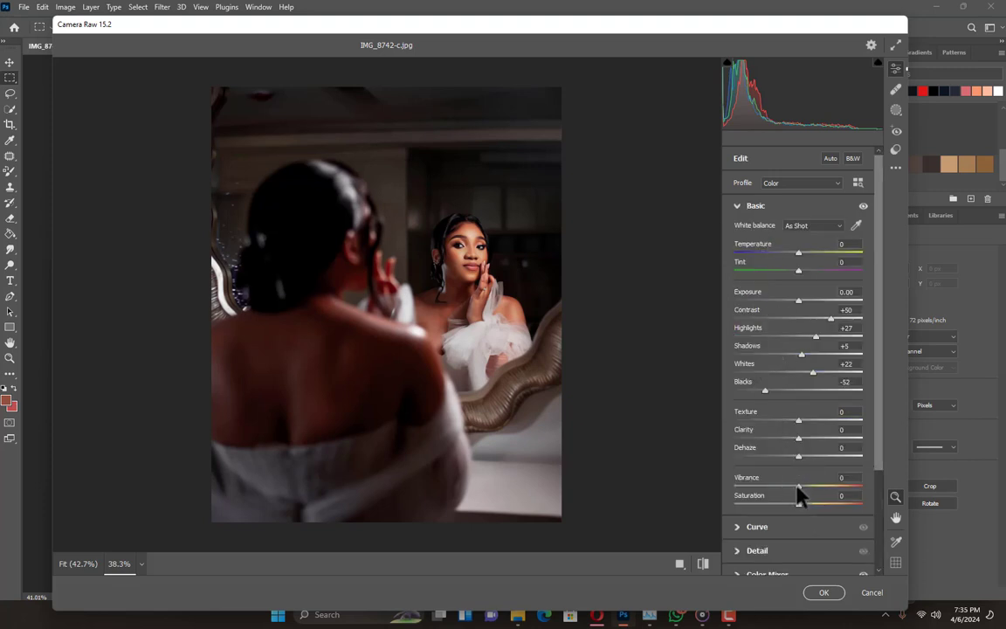
mouse_move(798, 485)
mouse_down()
mouse_move(826, 477)
mouse_move(802, 487)
mouse_up()
click(703, 565)
click(704, 565)
scroll(444, 354, down, 4)
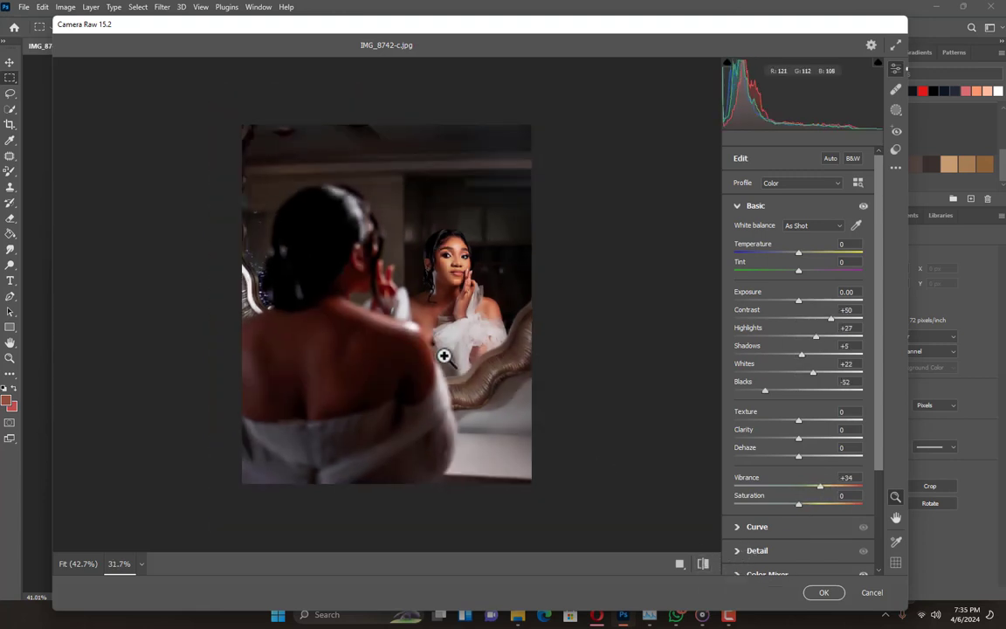
scroll(396, 356, up, 3)
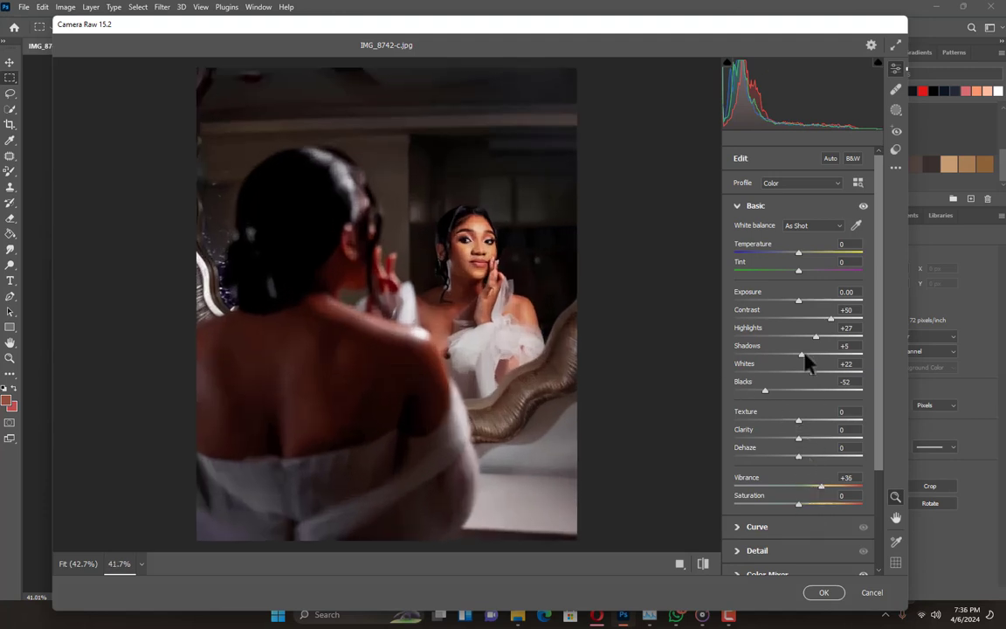
Step: Set the white balance Temperature to +2 and Tint to -3
drag(802, 255, 800, 253)
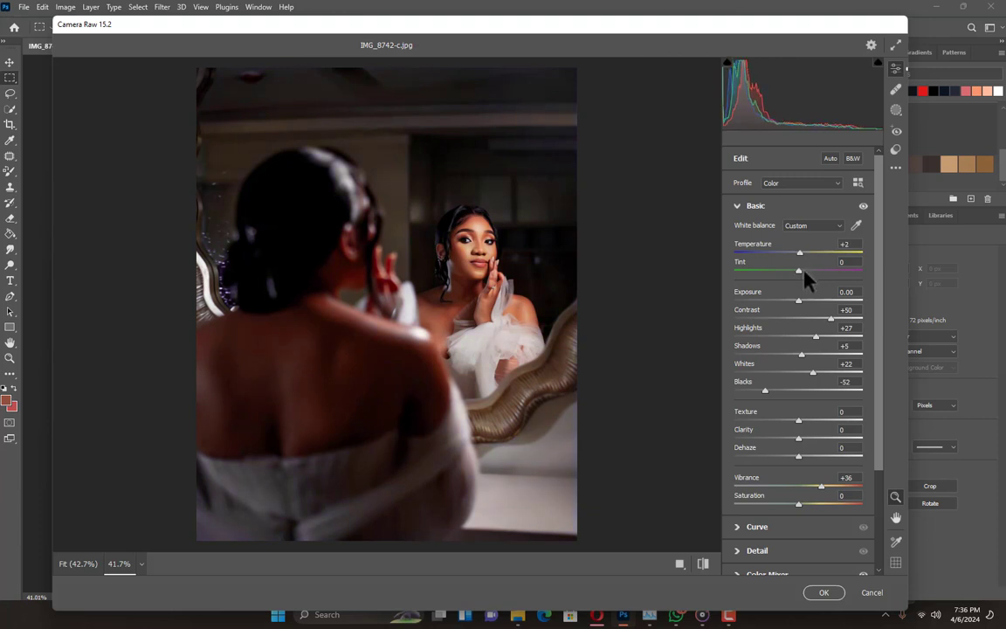
drag(803, 271, 796, 271)
scroll(460, 333, down, 3)
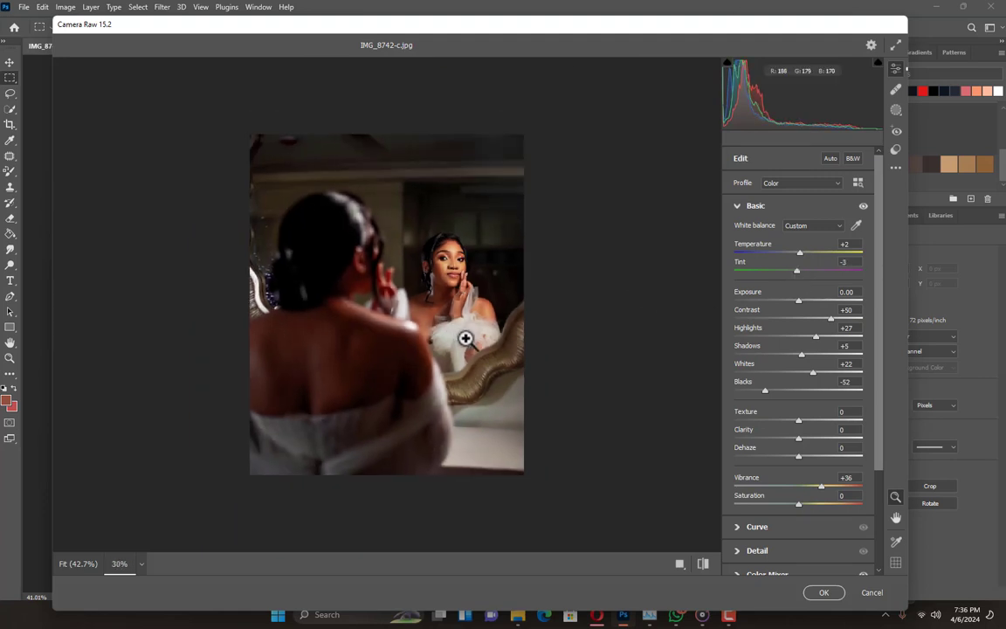
scroll(464, 337, up, 1)
scroll(428, 339, up, 1)
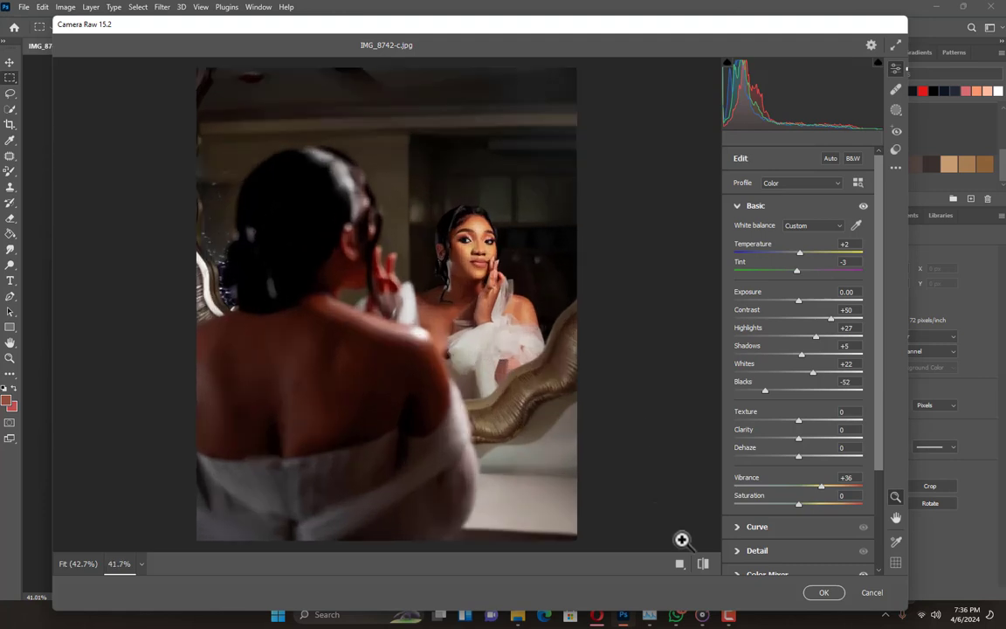
Step: Compare the graded photo with the original and apply the Camera Raw adjustments to the image
click(704, 564)
click(704, 565)
scroll(414, 292, down, 2)
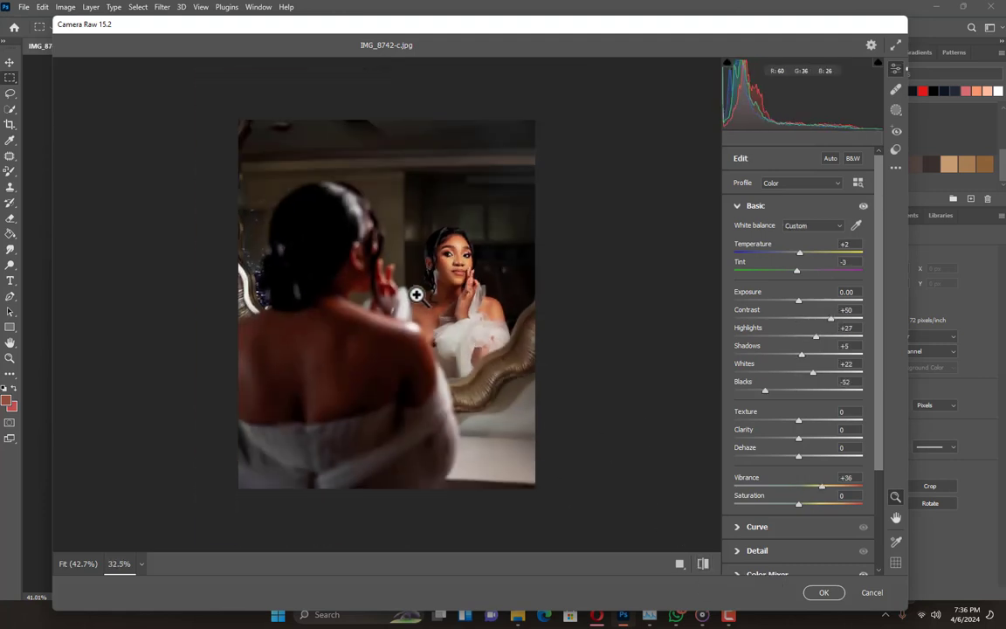
scroll(401, 320, up, 1)
scroll(401, 319, up, 3)
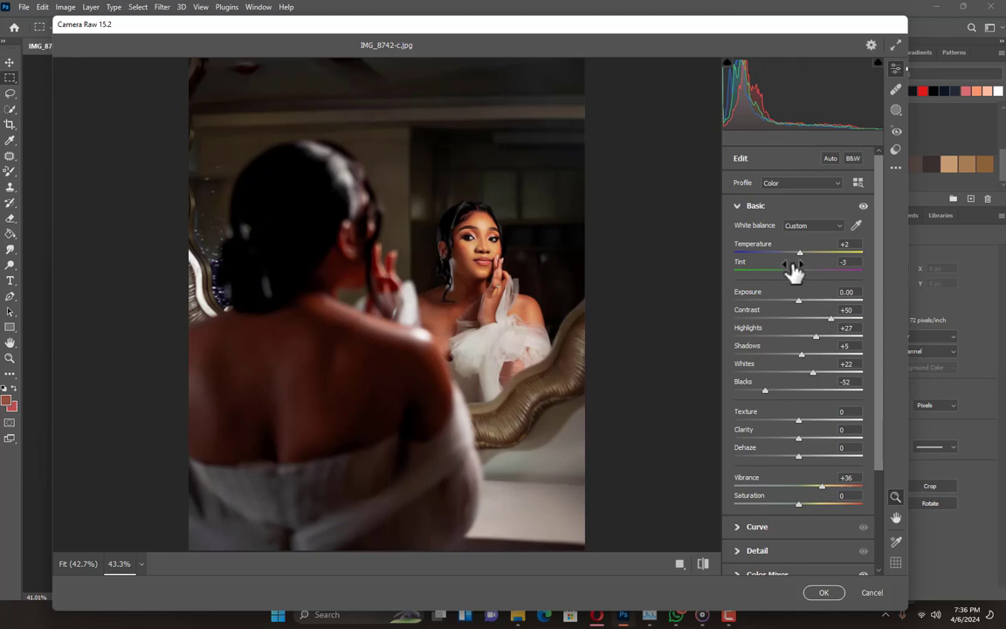
click(825, 593)
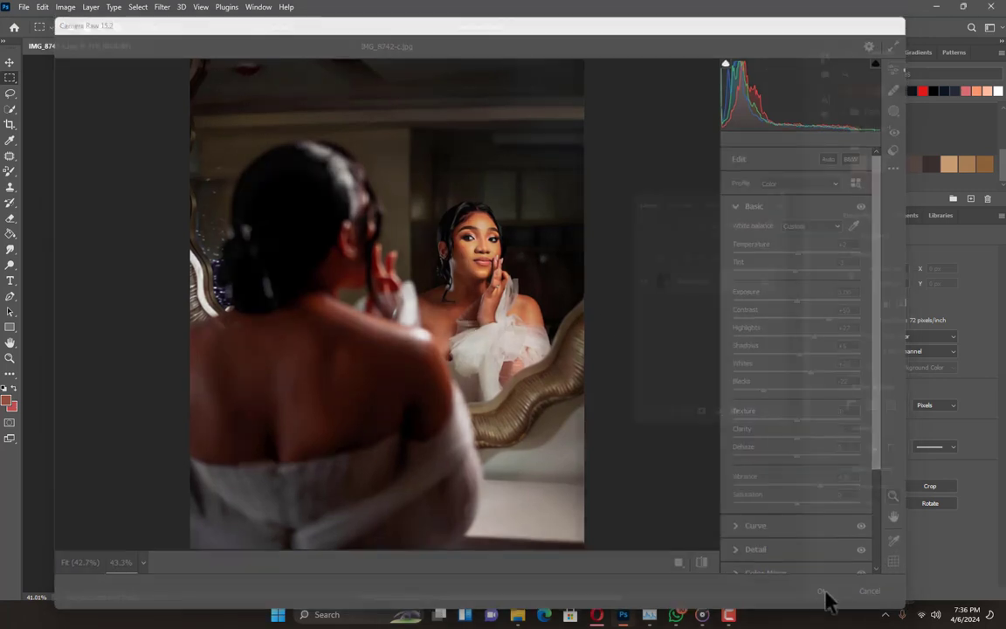
scroll(409, 352, up, 5)
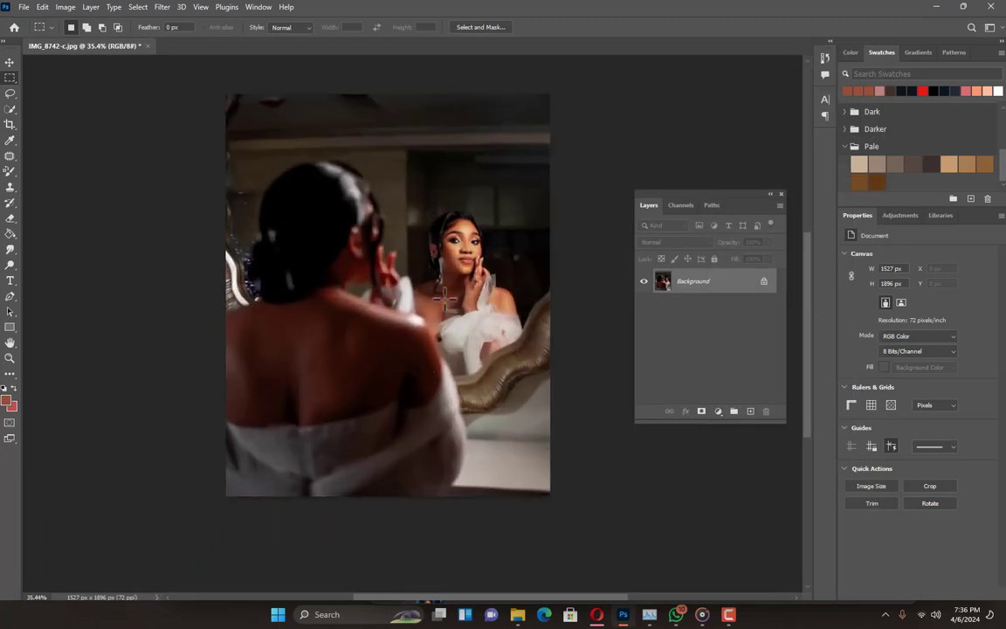
scroll(416, 349, down, 2)
scroll(416, 349, up, 1)
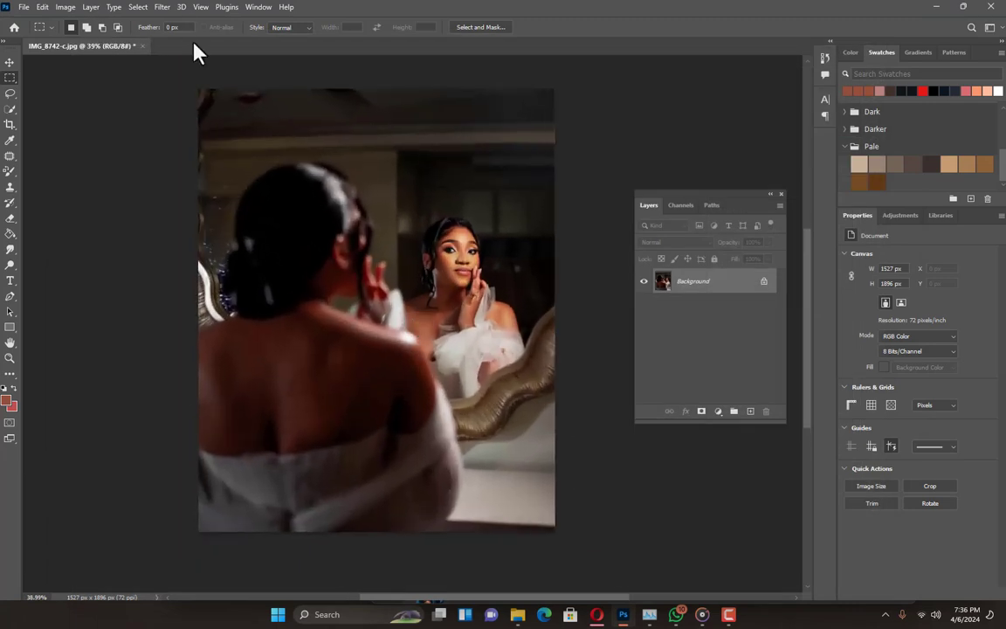
Step: Reopen the Camera Raw filter and set Contrast to +5, Shadows to -24 and Vibrance to +7
click(162, 7)
click(177, 100)
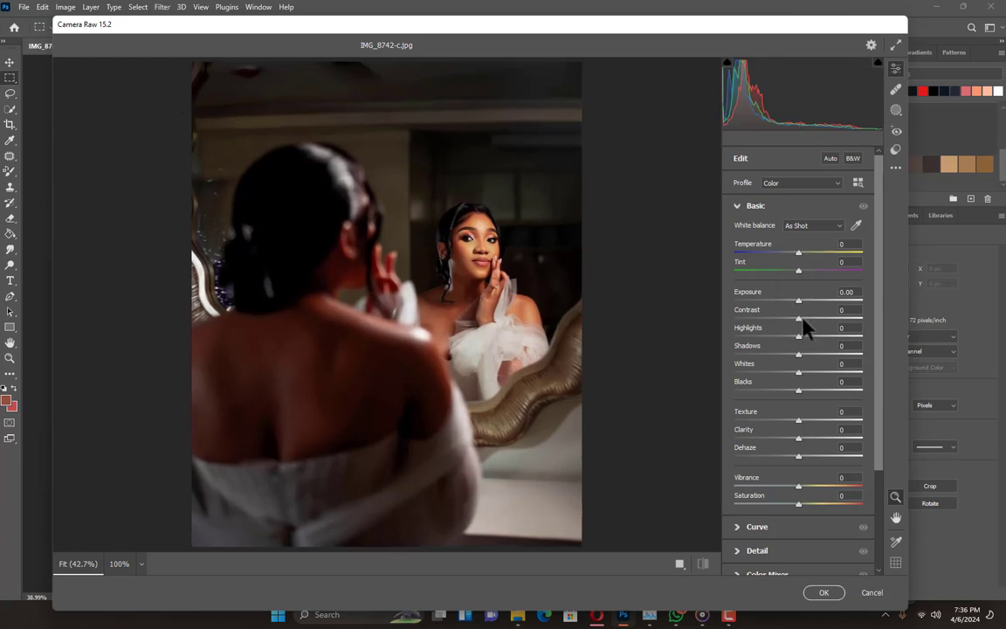
drag(803, 320, 784, 355)
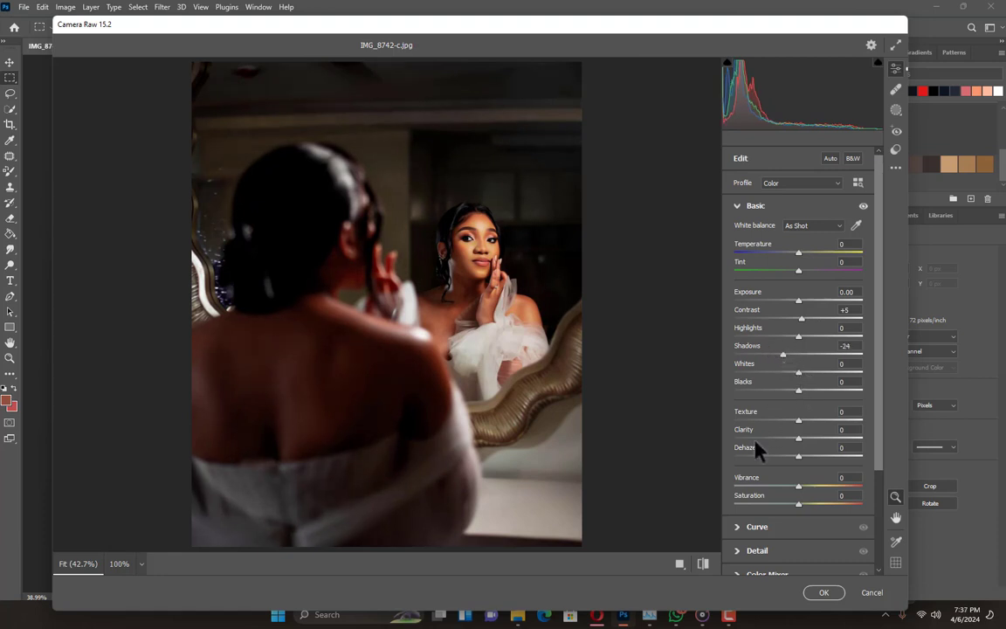
mouse_move(802, 485)
mouse_down()
mouse_move(822, 491)
mouse_move(770, 495)
mouse_move(809, 489)
mouse_up()
scroll(524, 364, down, 2)
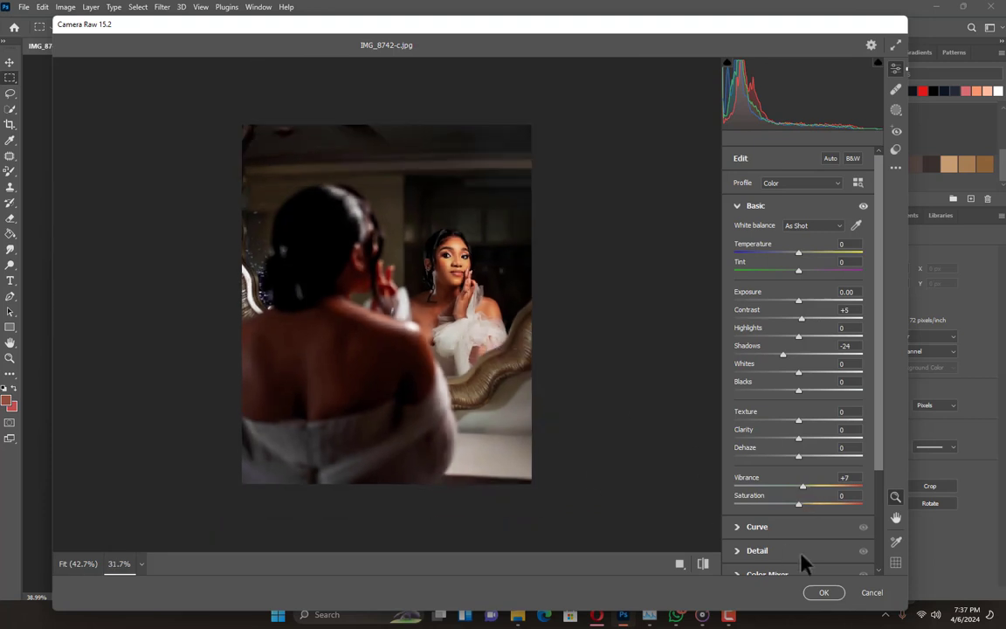
Step: Darken the photo's edges with an Optics Vignette of -54 and a Midpoint of 8
scroll(795, 472, down, 1)
scroll(795, 472, down, 1)
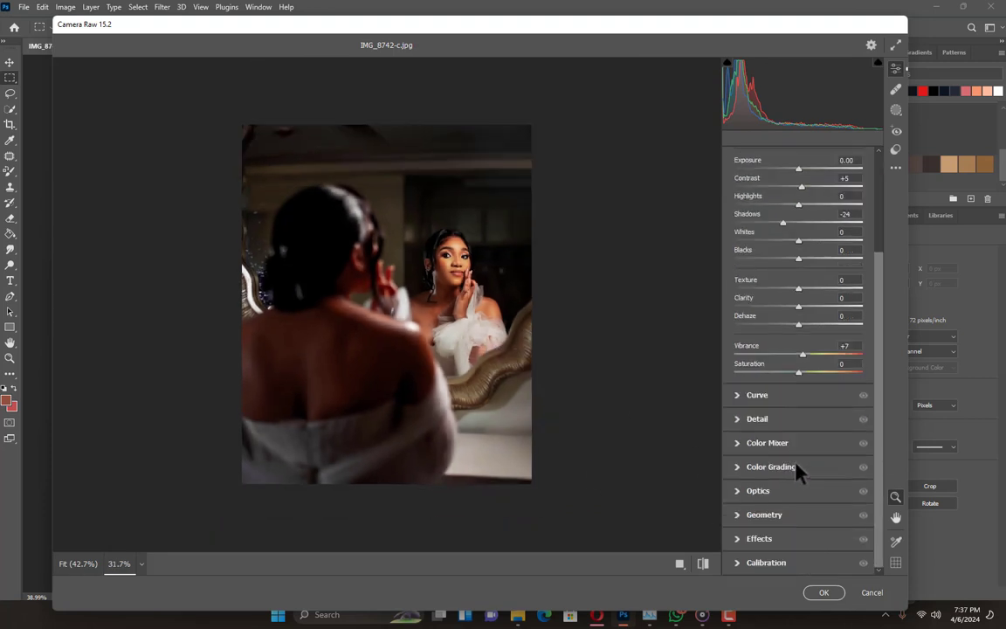
click(755, 497)
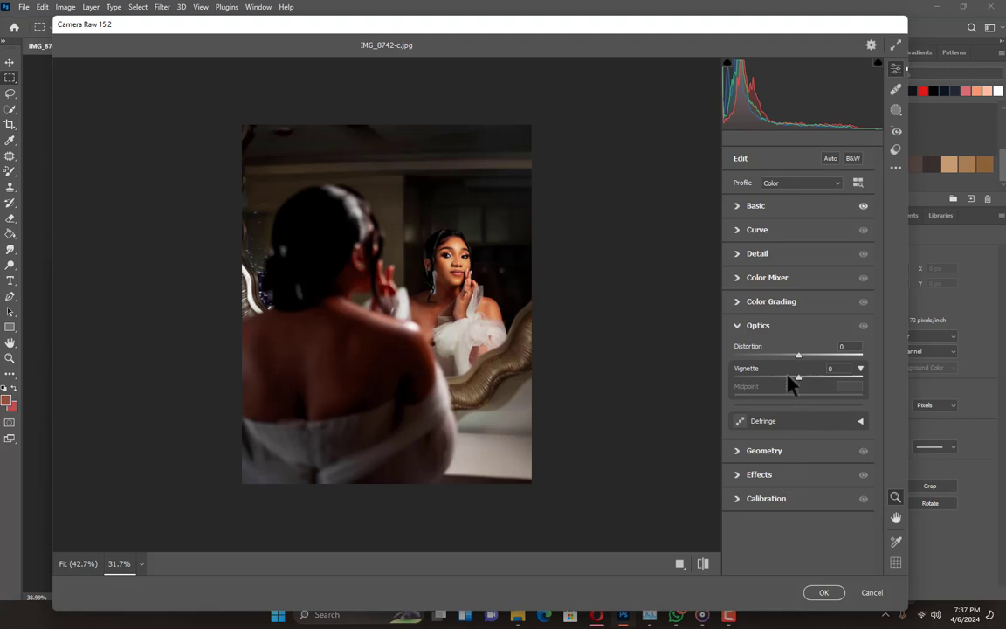
drag(797, 375, 767, 377)
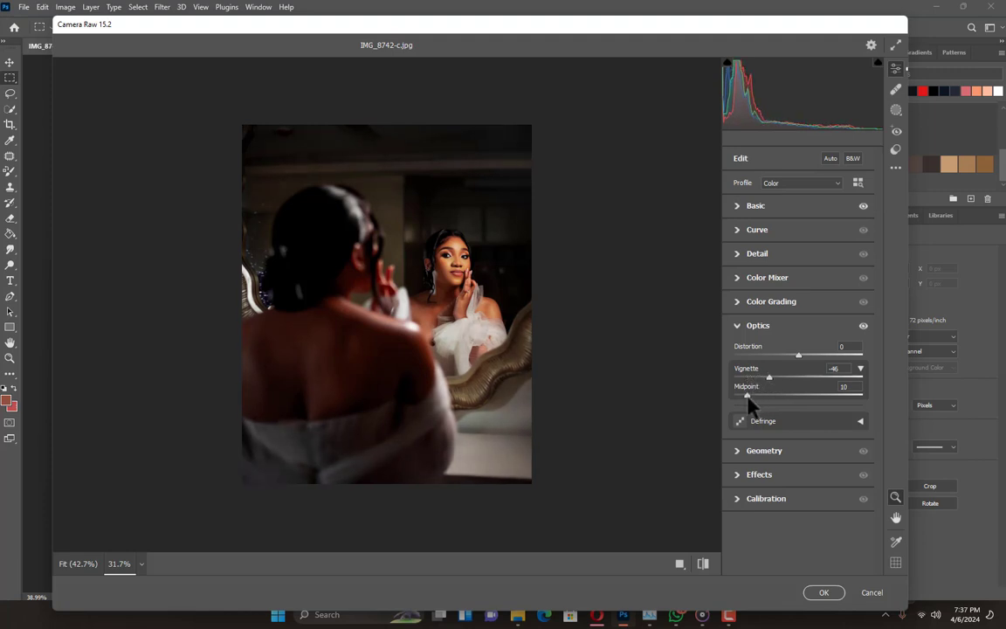
drag(748, 394, 766, 382)
scroll(422, 359, down, 1)
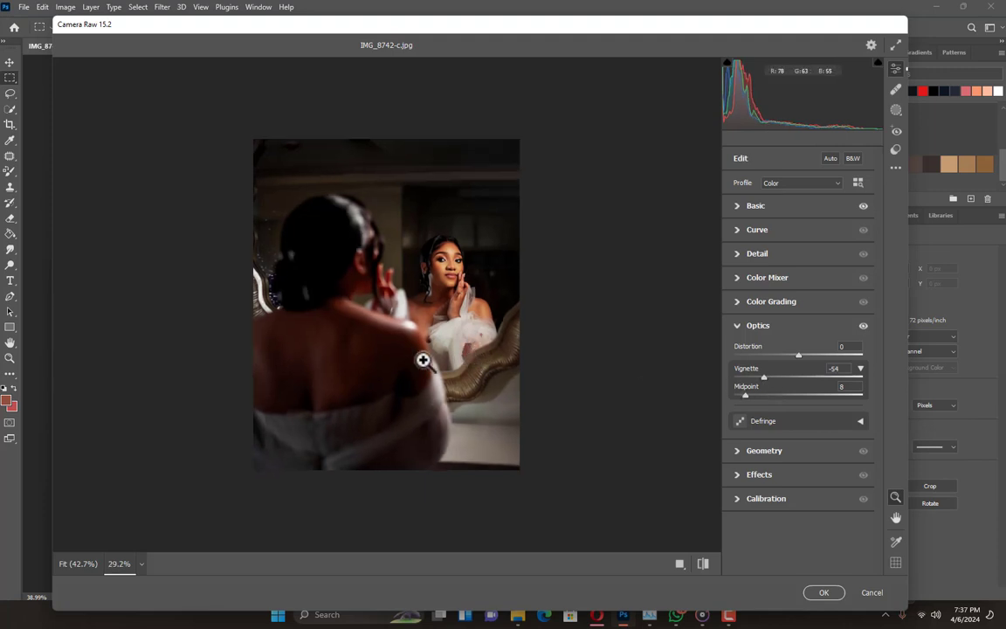
Step: Compare the vignetted photo with its state before these adjustments and apply the Camera Raw filter
scroll(564, 428, up, 2)
click(704, 563)
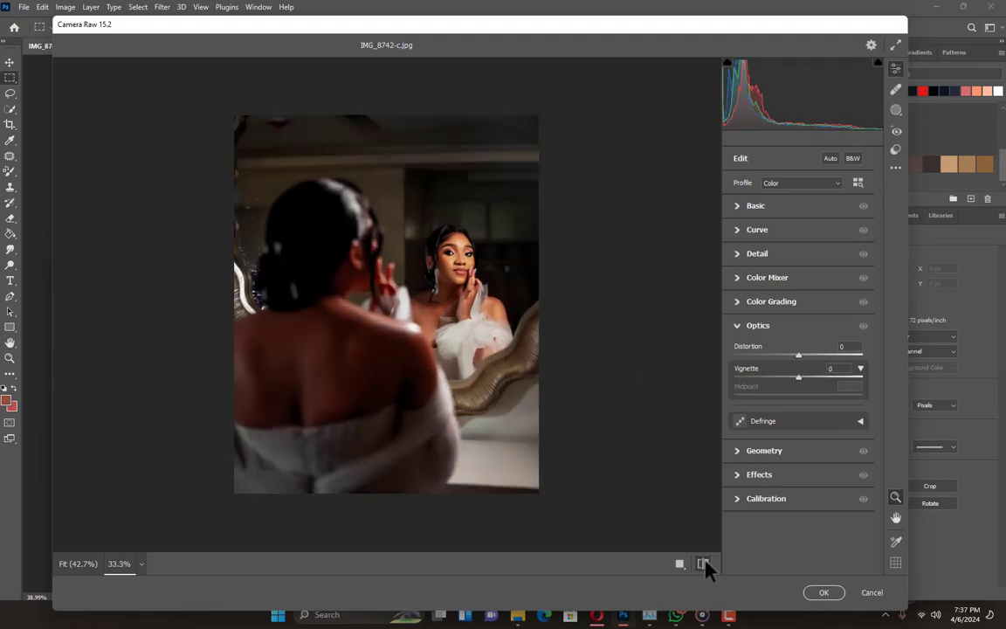
click(704, 563)
scroll(400, 353, down, 2)
scroll(388, 331, up, 2)
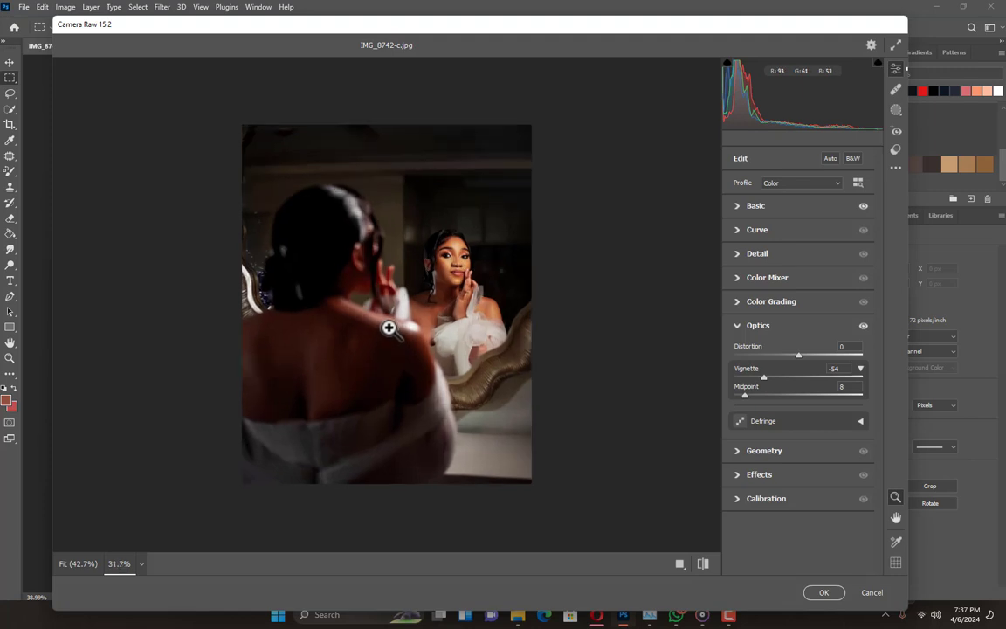
scroll(461, 260, up, 1)
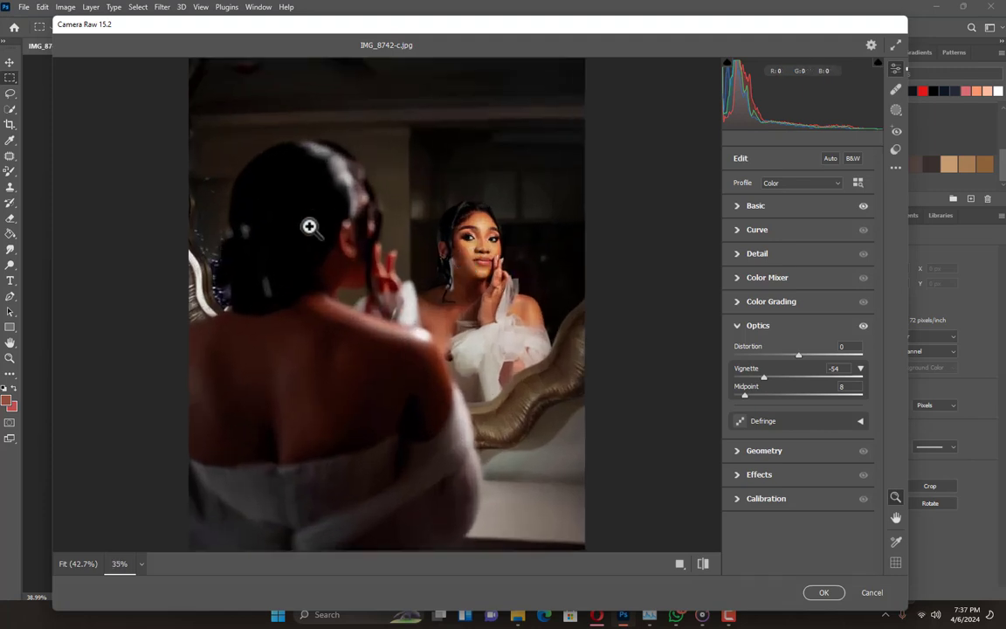
scroll(310, 224, down, 3)
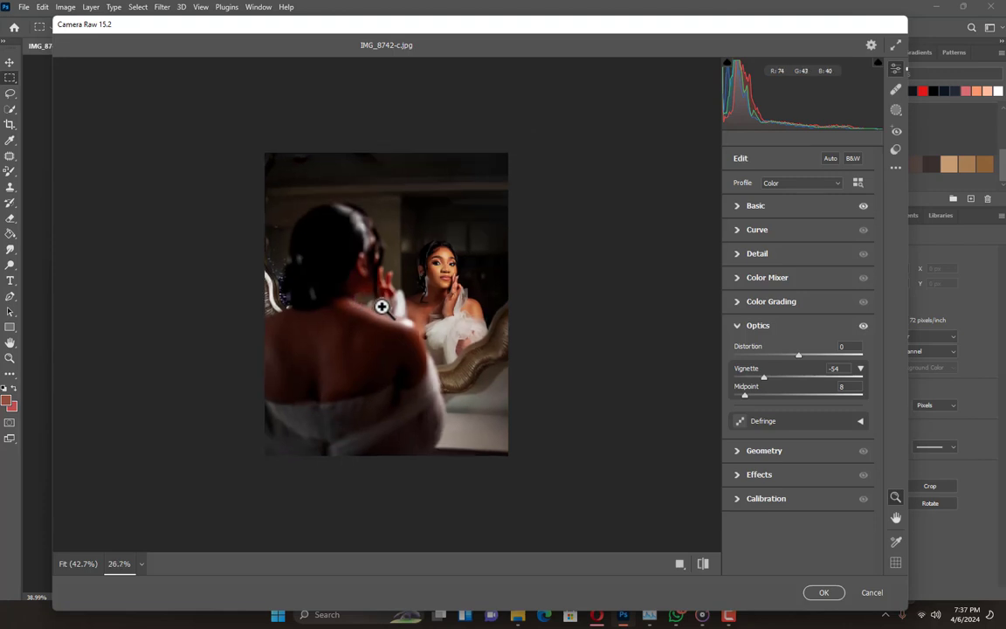
scroll(398, 305, up, 1)
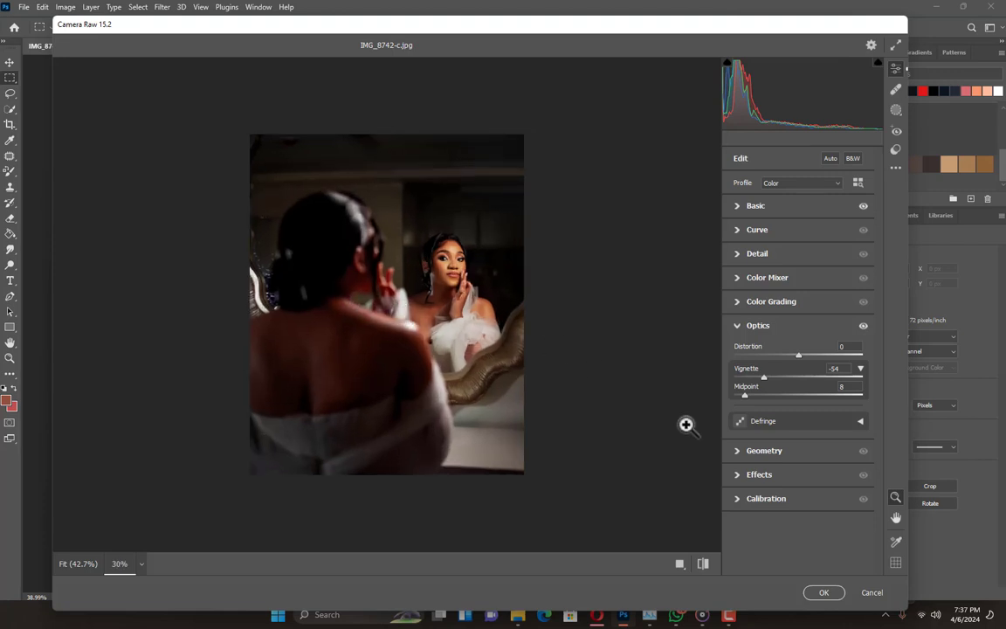
click(824, 593)
scroll(450, 313, down, 2)
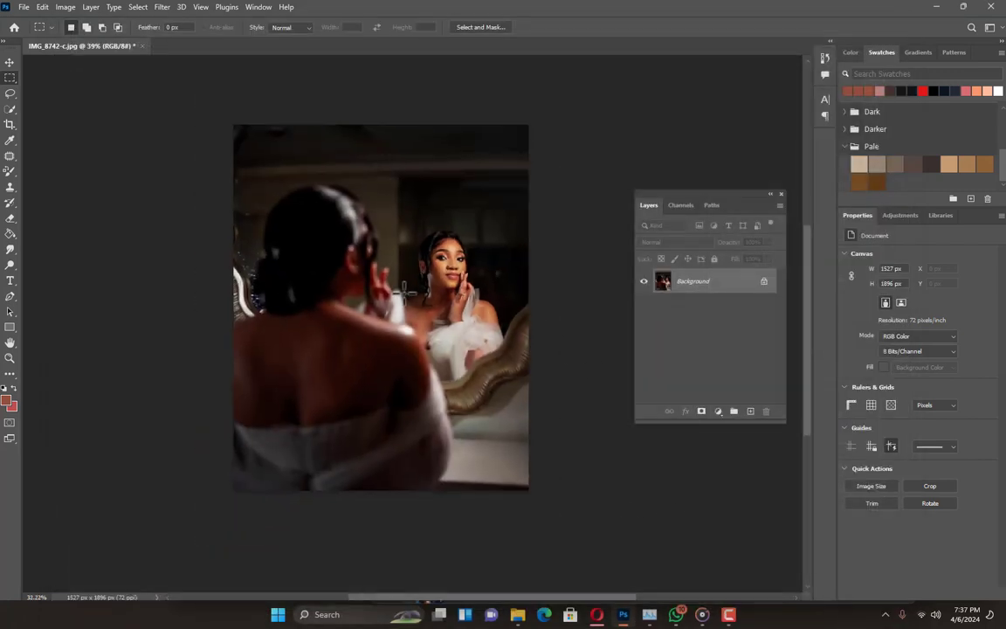
scroll(411, 276, up, 3)
scroll(351, 236, down, 2)
scroll(310, 194, up, 3)
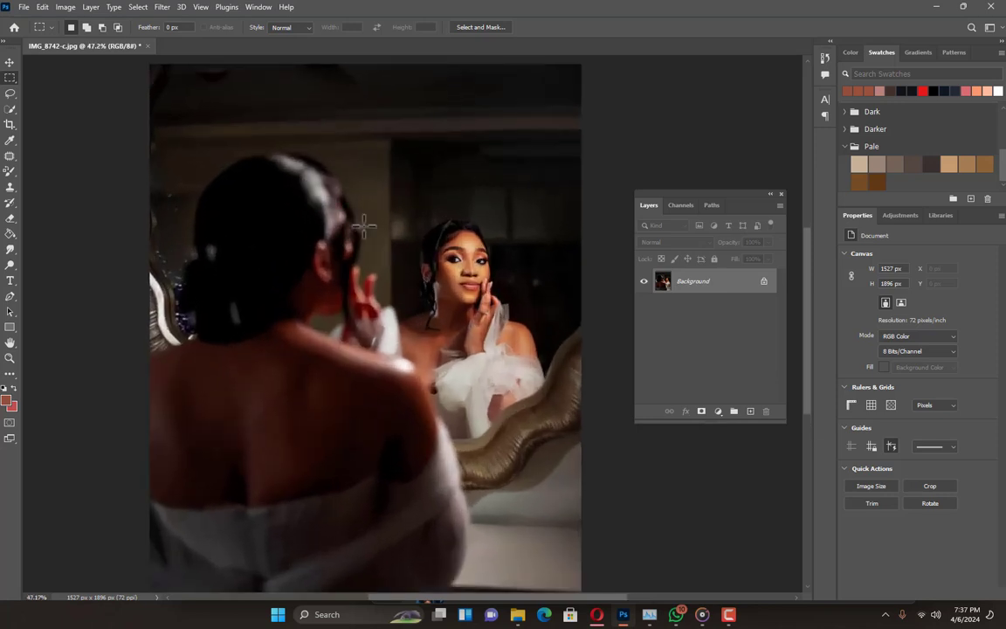
scroll(385, 262, down, 4)
scroll(393, 273, up, 2)
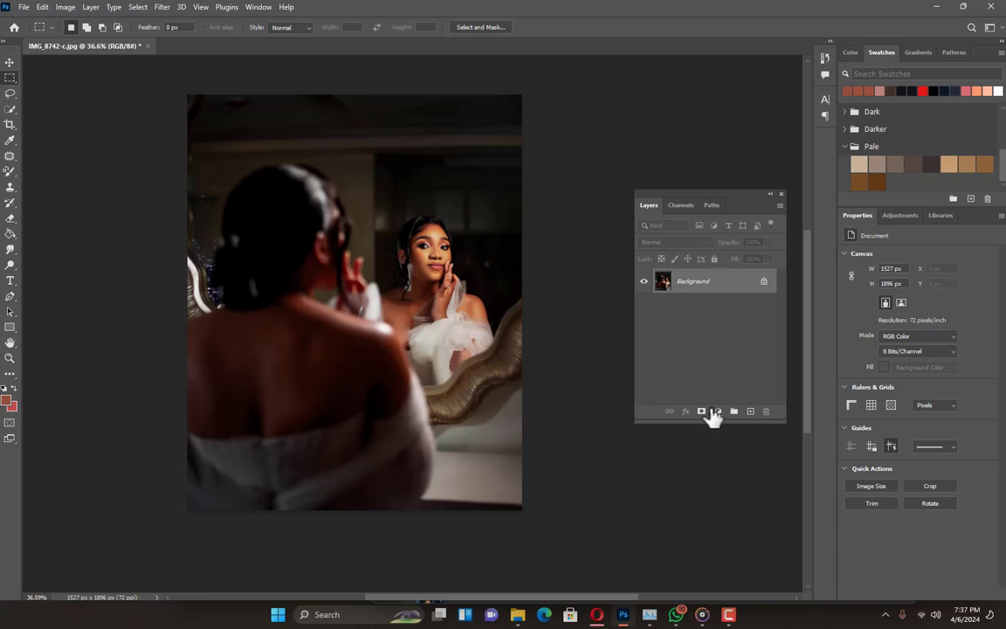
Step: Sample the face's skin tone as the foreground colour and lighten it to the pale cream ffeedb
click(7, 401)
click(437, 246)
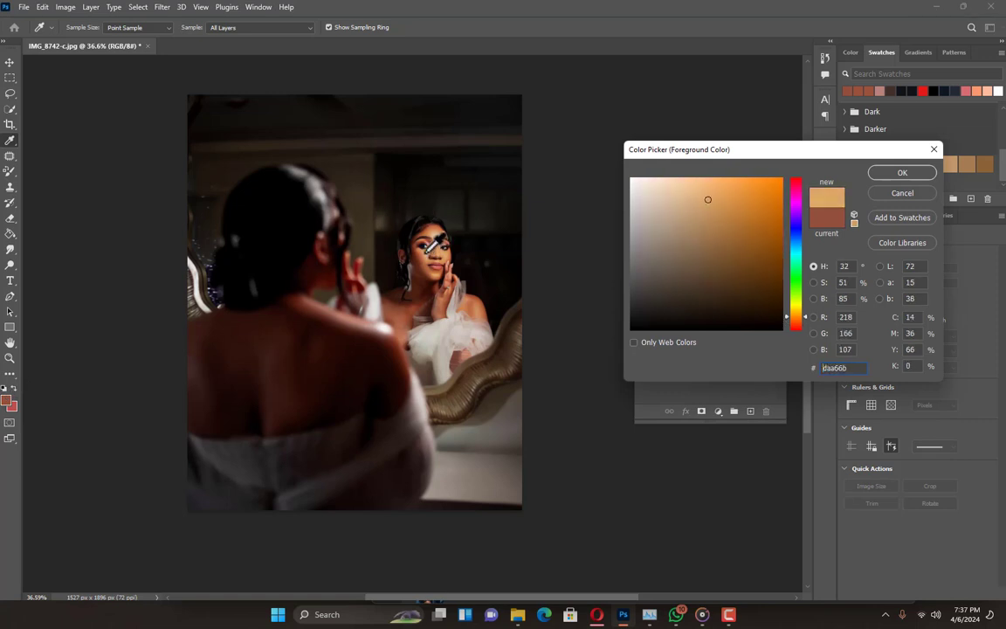
mouse_move(656, 229)
mouse_down()
mouse_move(662, 188)
mouse_move(652, 174)
mouse_up()
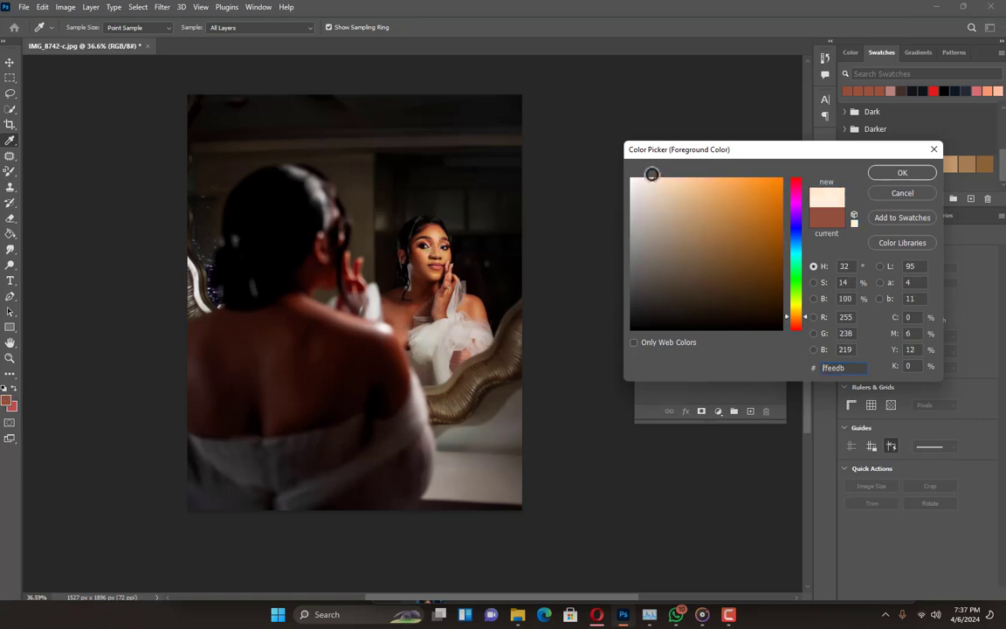
click(902, 173)
key(m)
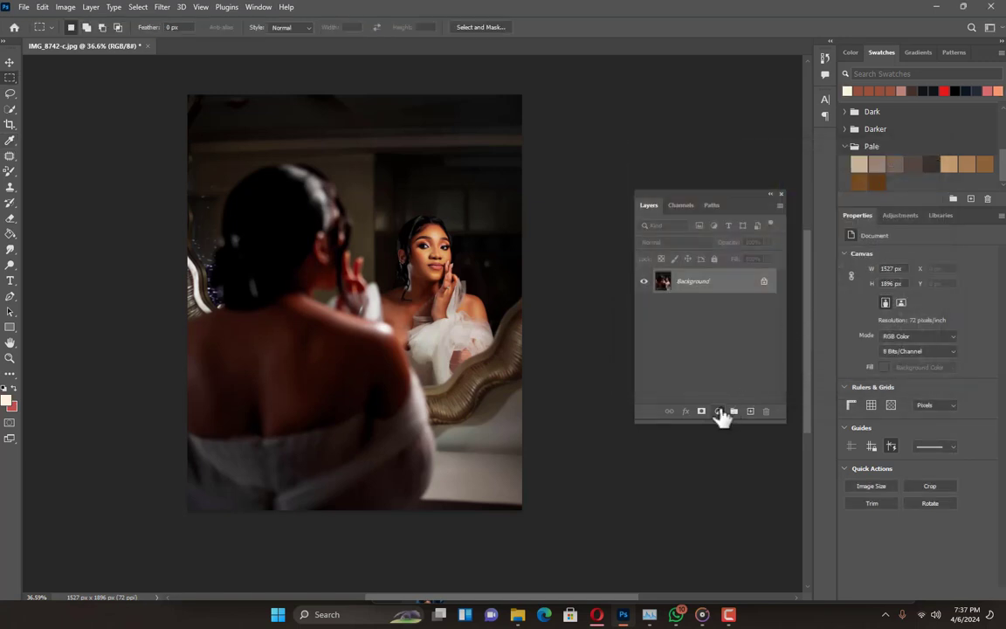
Step: Add a linear cream-to-transparent Gradient fill layer at 90° and reposition it so the haze rises over the photo's lower half
click(718, 414)
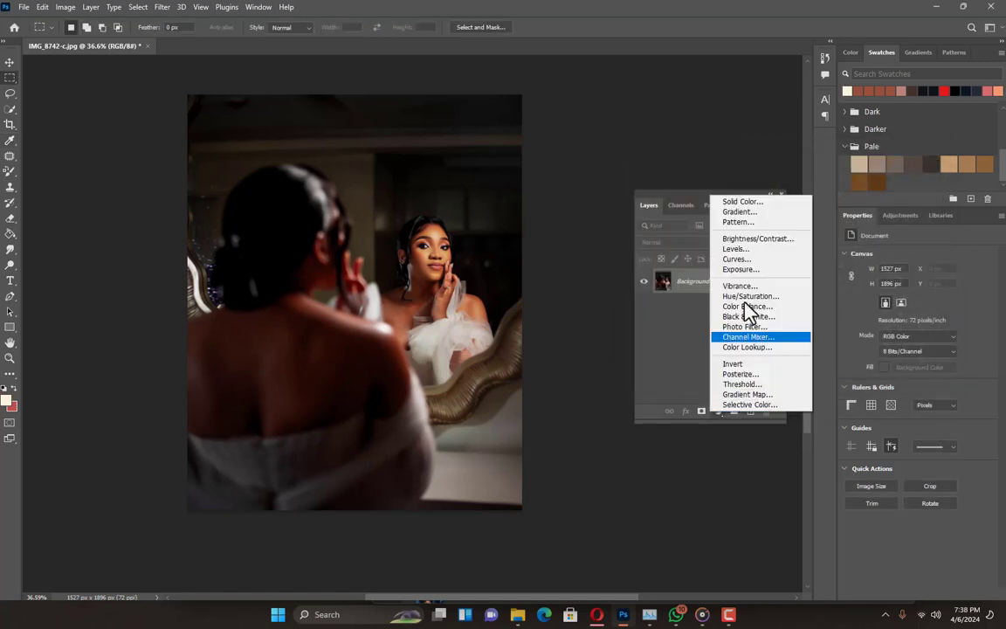
click(740, 213)
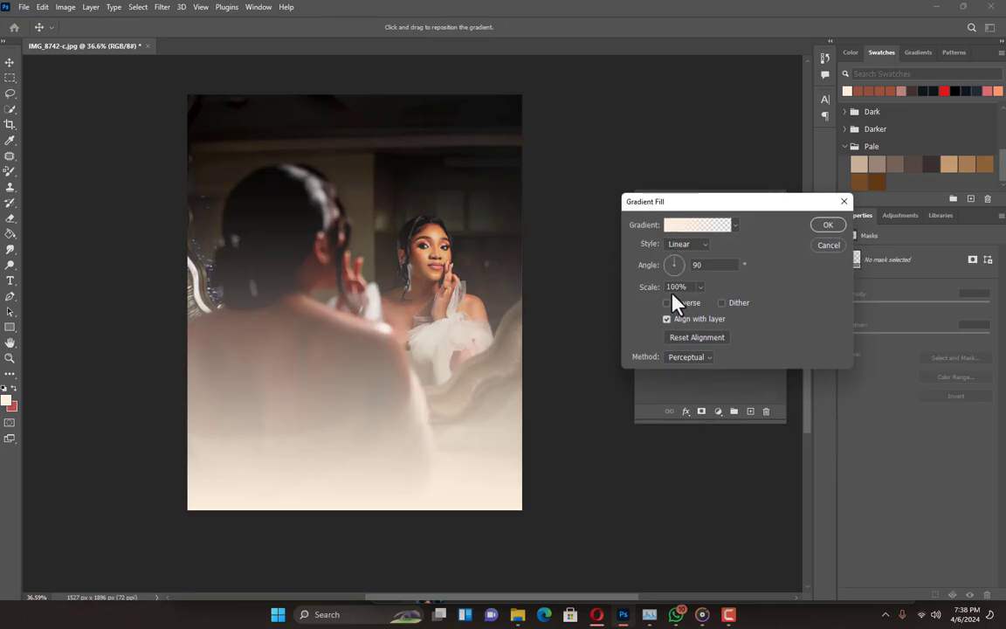
drag(447, 368, 432, 499)
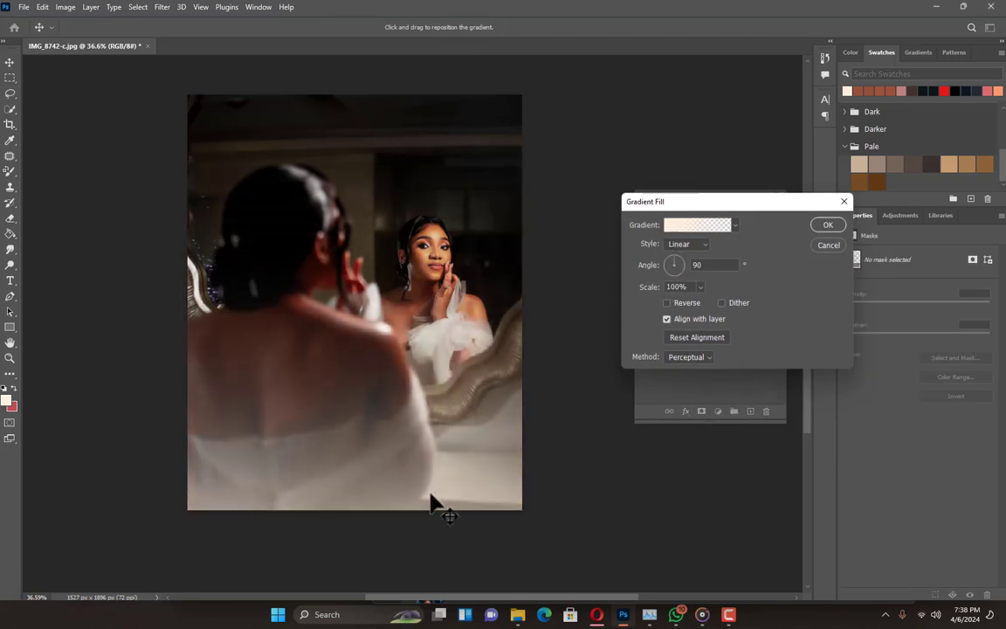
drag(445, 405, 444, 432)
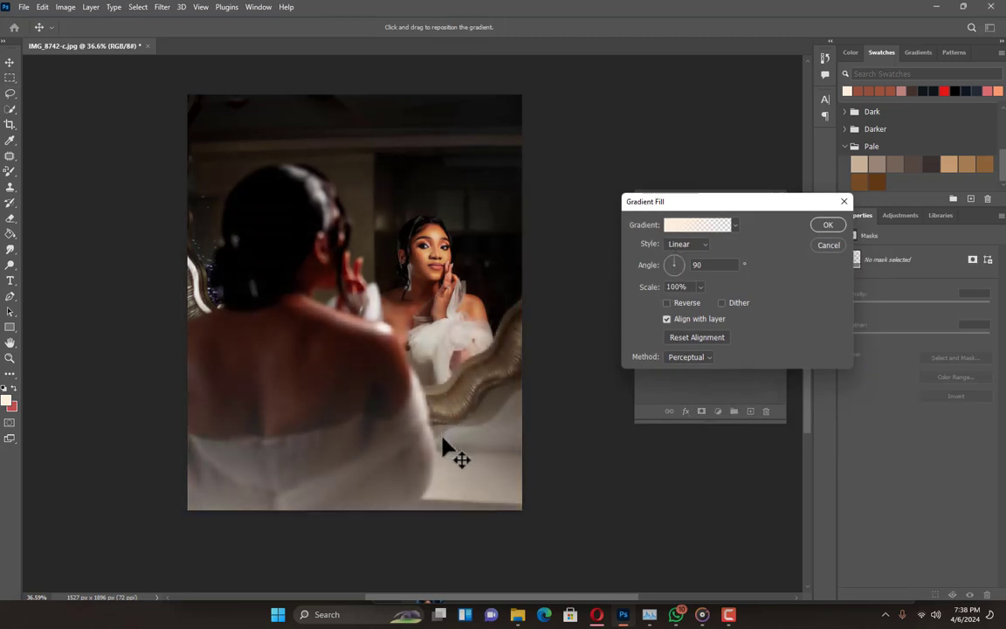
scroll(447, 390, down, 5)
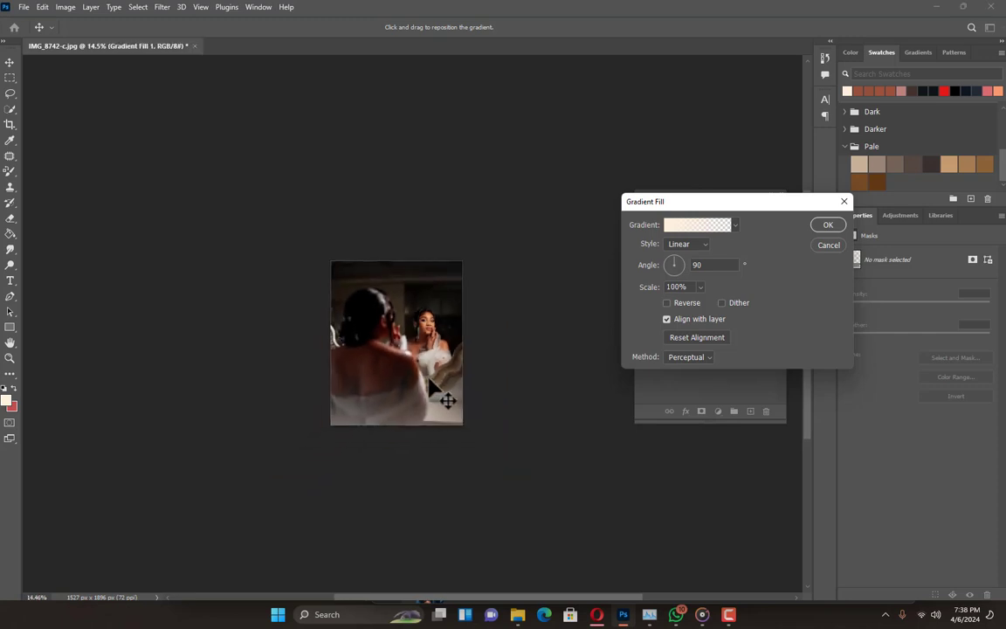
scroll(445, 394, up, 3)
drag(439, 387, 434, 298)
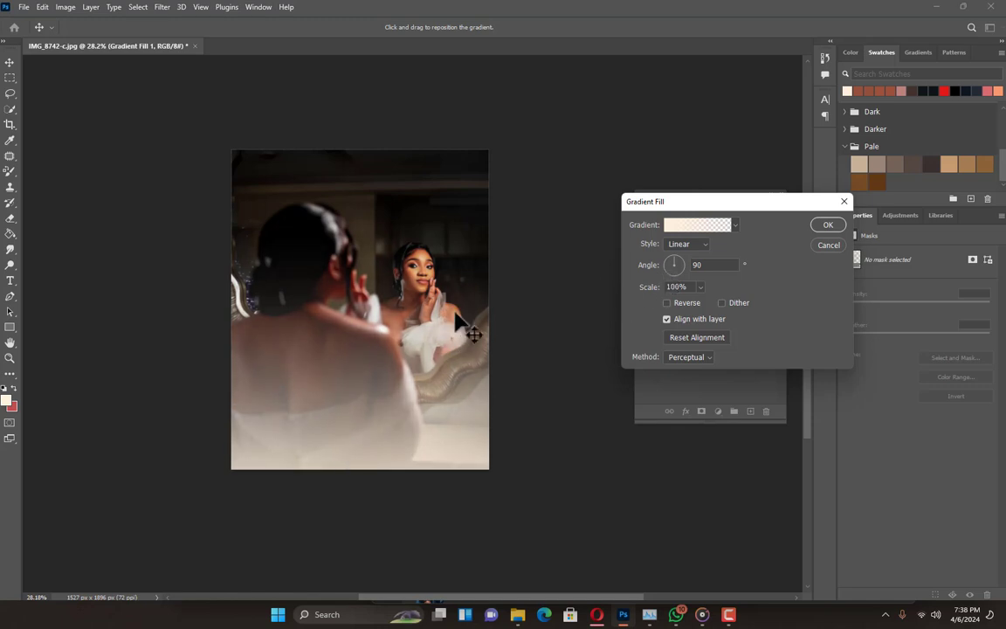
click(828, 226)
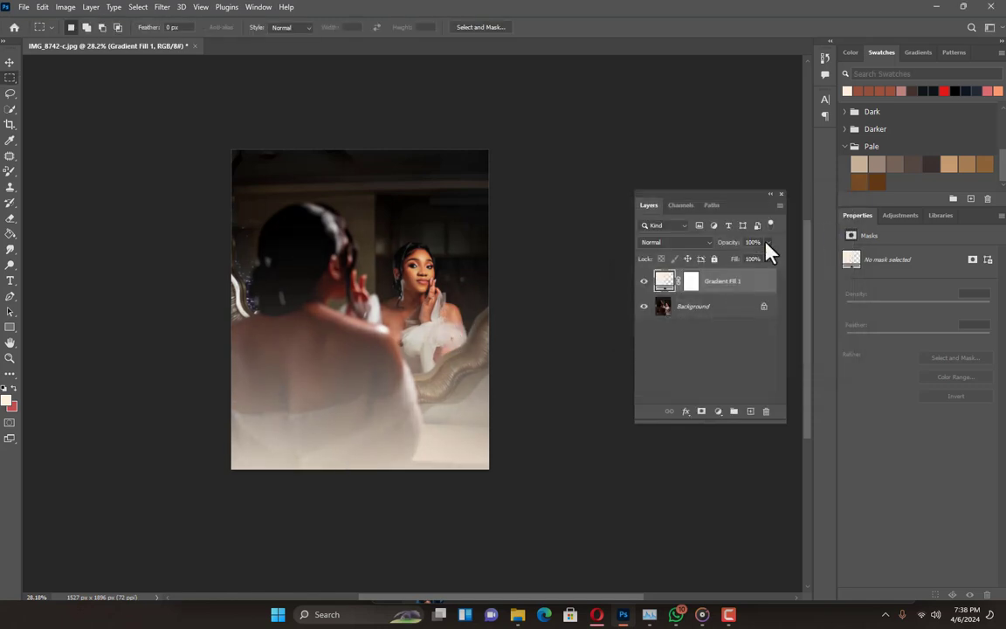
Step: Lower the gradient fill layer's opacity to 45% and compare the photo with the layer hidden and shown
click(768, 242)
drag(755, 257, 747, 256)
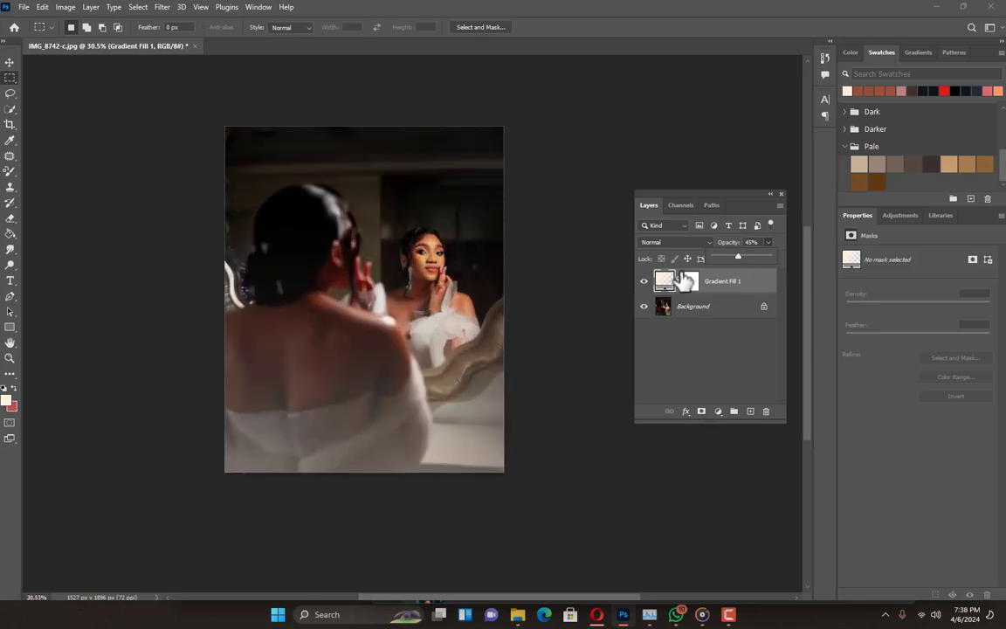
click(646, 281)
click(645, 281)
scroll(378, 308, down, 4)
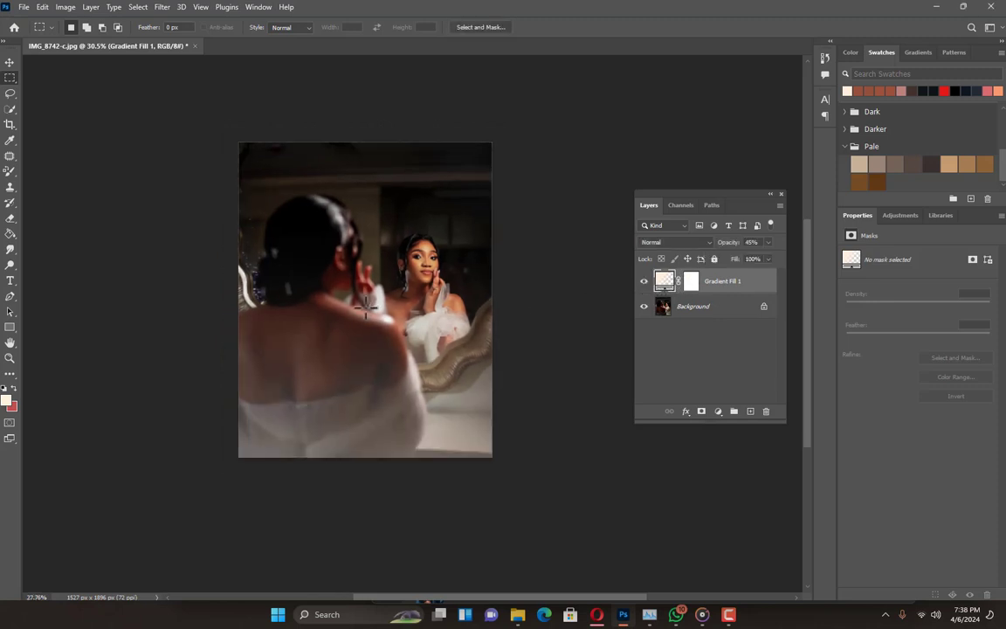
scroll(377, 307, up, 3)
scroll(378, 307, up, 4)
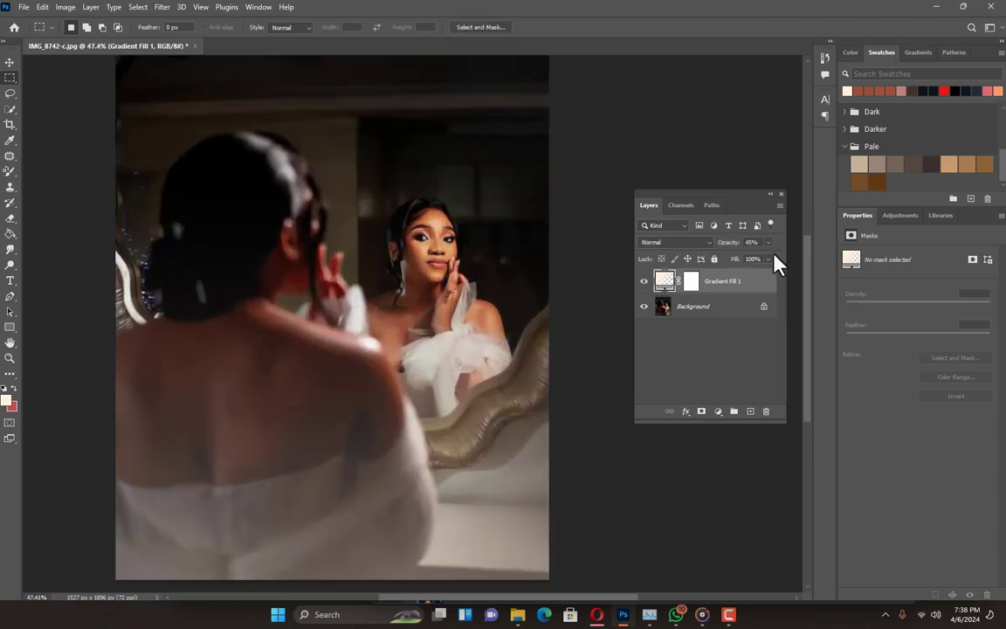
scroll(435, 343, down, 2)
scroll(435, 336, up, 2)
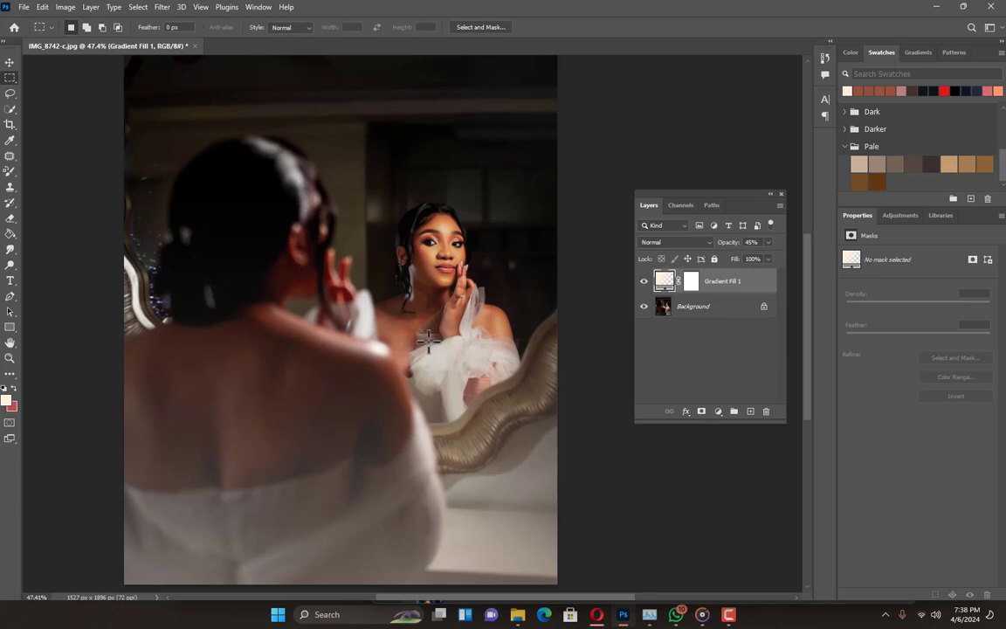